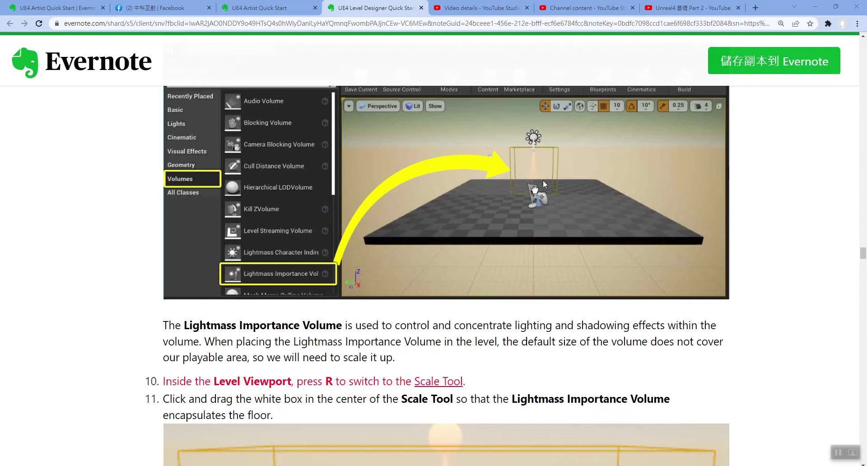
scroll(296, 262, "up", 2)
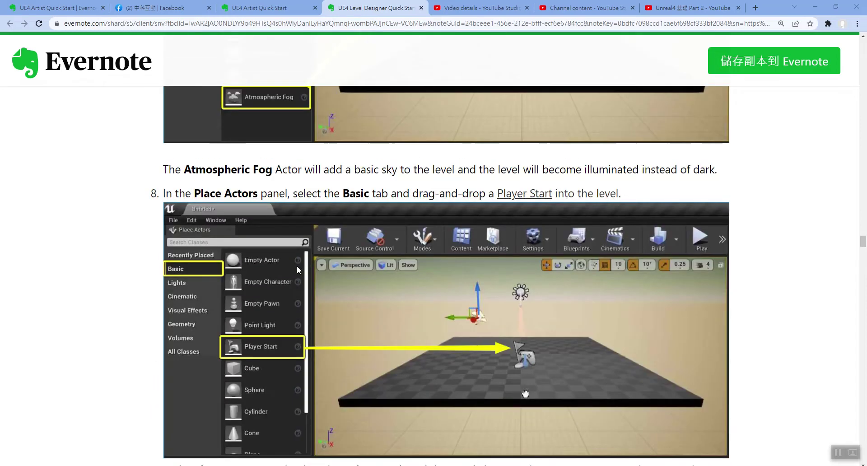
Drag a Lightmass Importance Volume from Place Actors > Volumes into the viewport above the floor
scroll(295, 262, "down", 8)
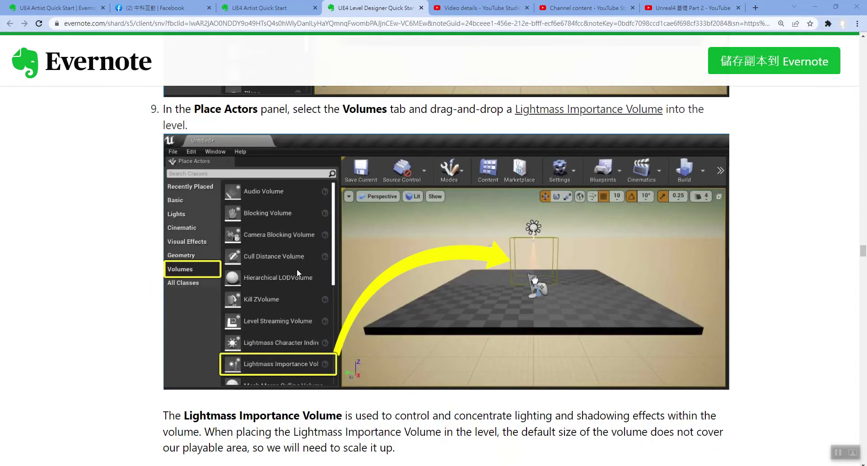
scroll(296, 267, "down", 2)
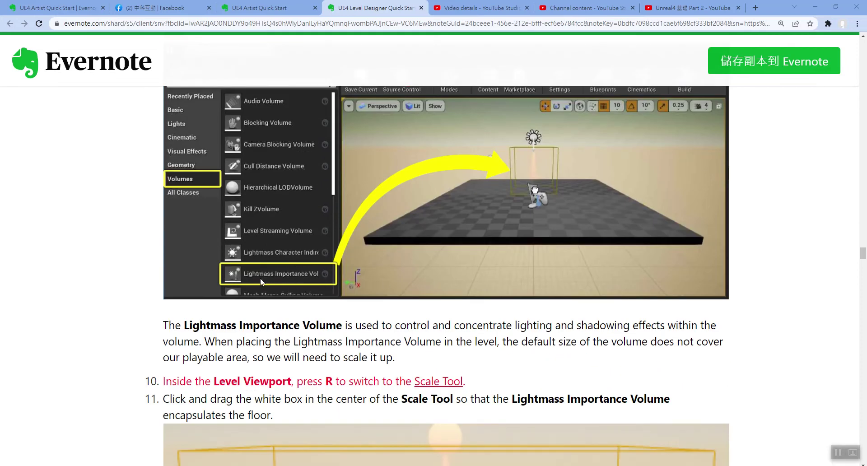
scroll(262, 282, "down", 2)
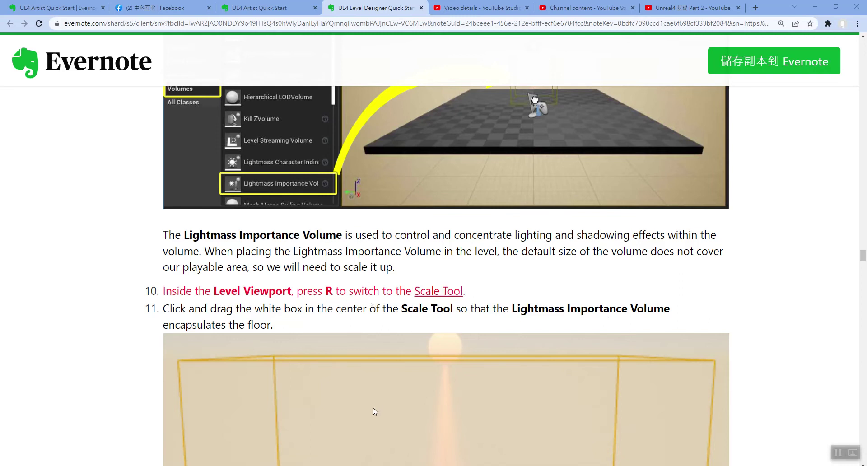
scroll(368, 357, "down", 2)
scroll(368, 357, "down", 4)
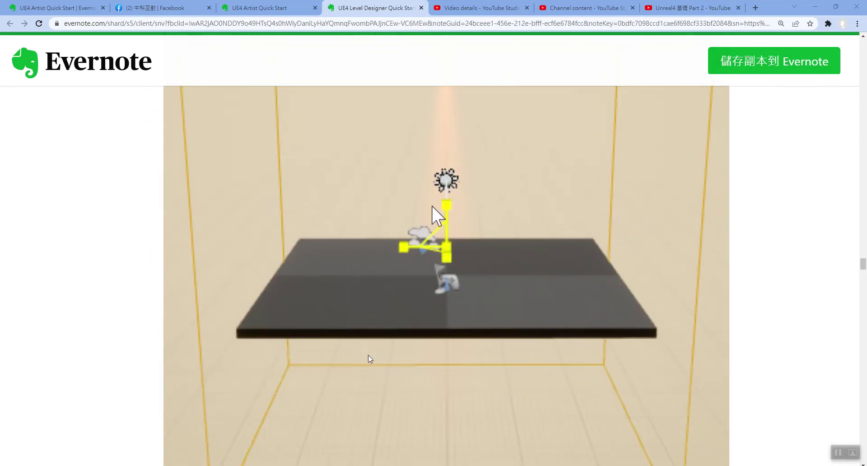
scroll(375, 323, "up", 3)
scroll(375, 323, "up", 3)
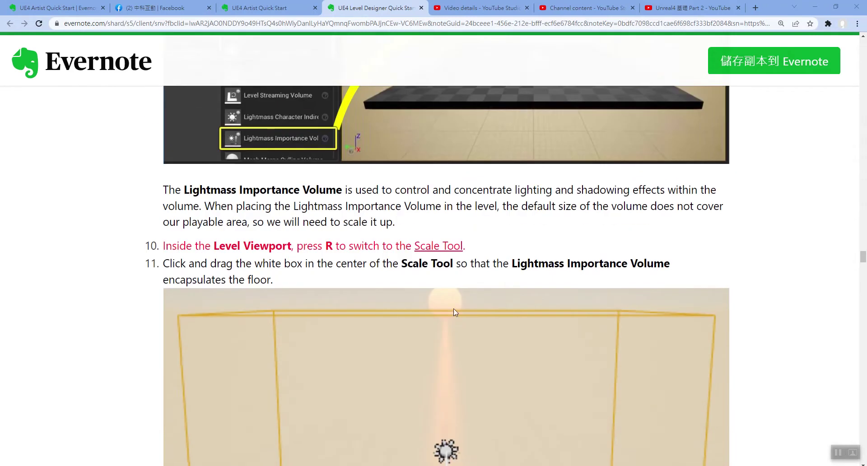
scroll(375, 323, "up", 4)
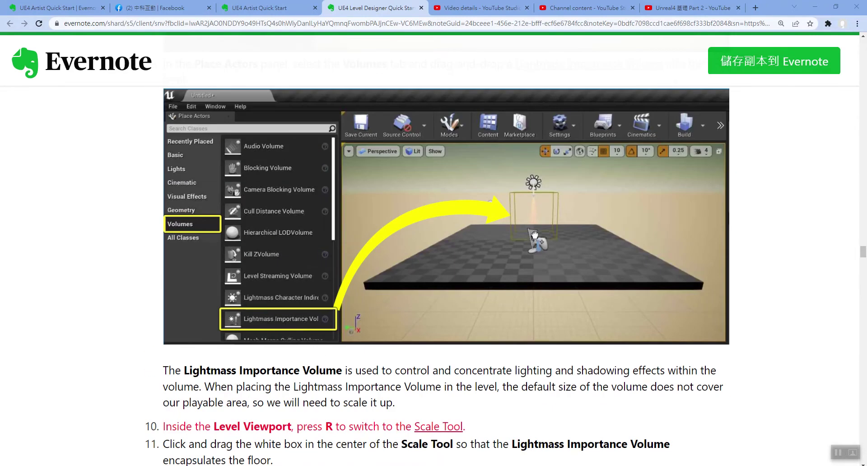
left_click(337, 434)
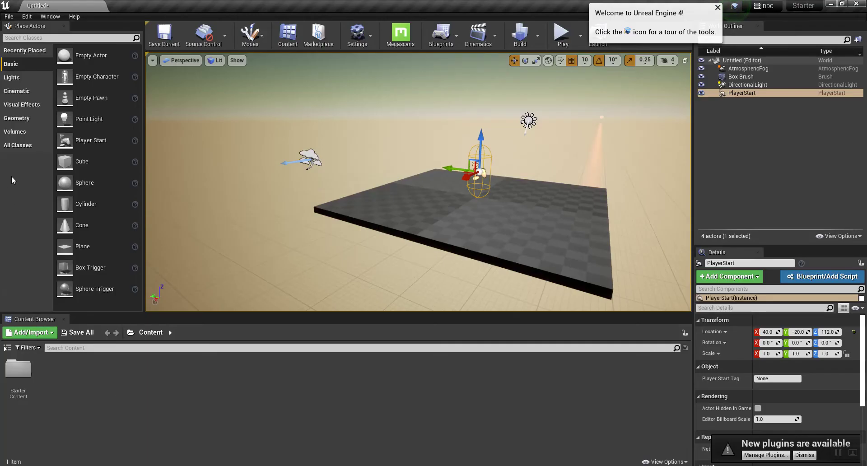
left_click(16, 132)
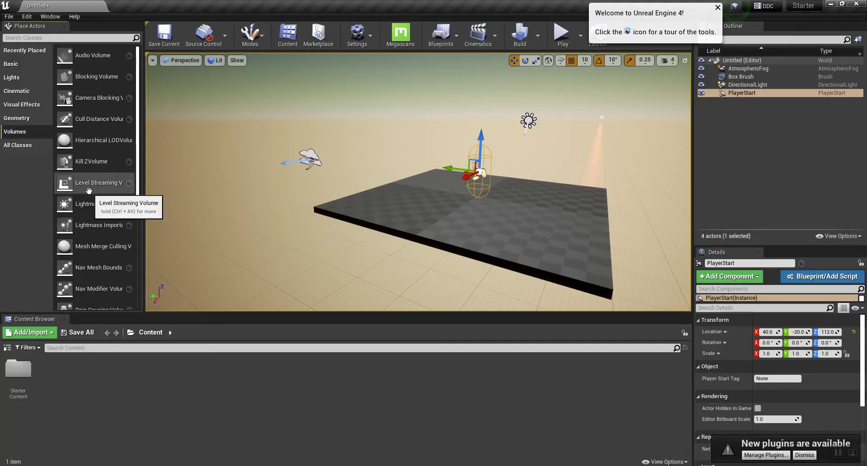
left_click(105, 231)
left_click_drag(105, 232, 466, 209)
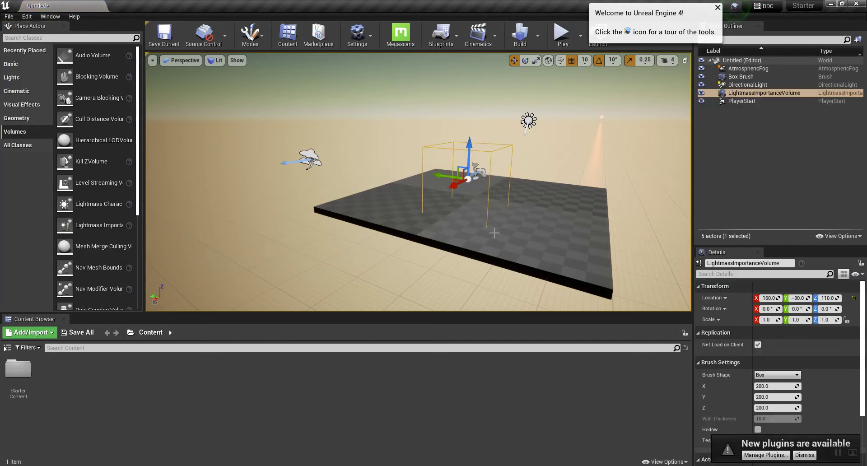
left_click_drag(496, 236, 480, 224)
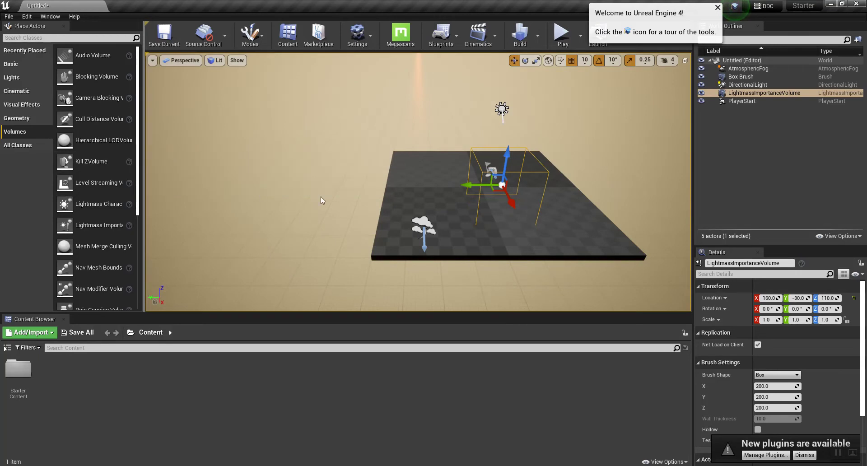
Switch to the Scale tool, select the floor box brush, and undo the stray scale change
key("r")
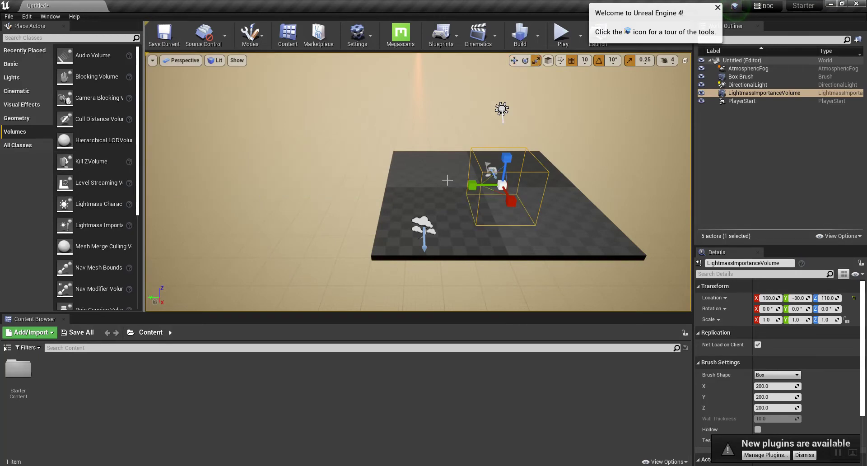
left_click(472, 184)
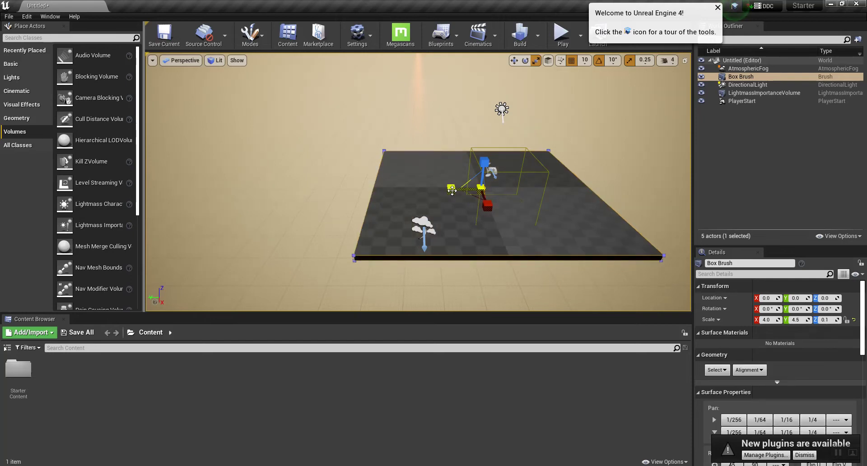
key("ctrl+z")
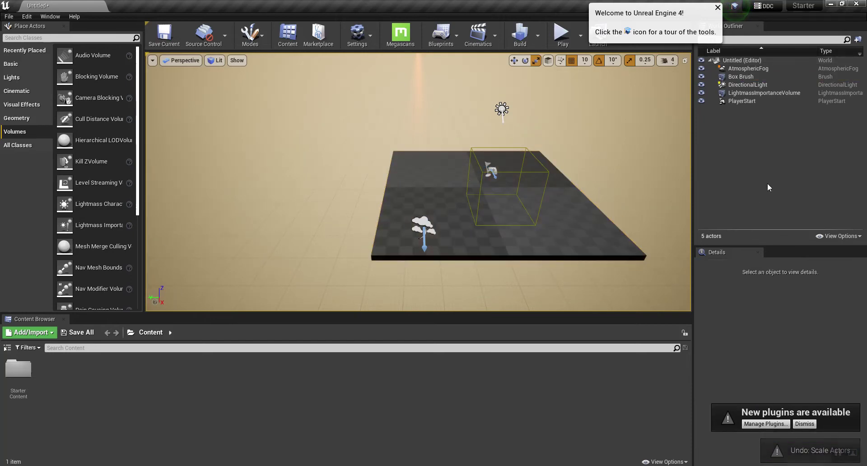
Reselect the volume, stretch it along Y and X, move it to X -20, and heighten it
left_click(763, 93)
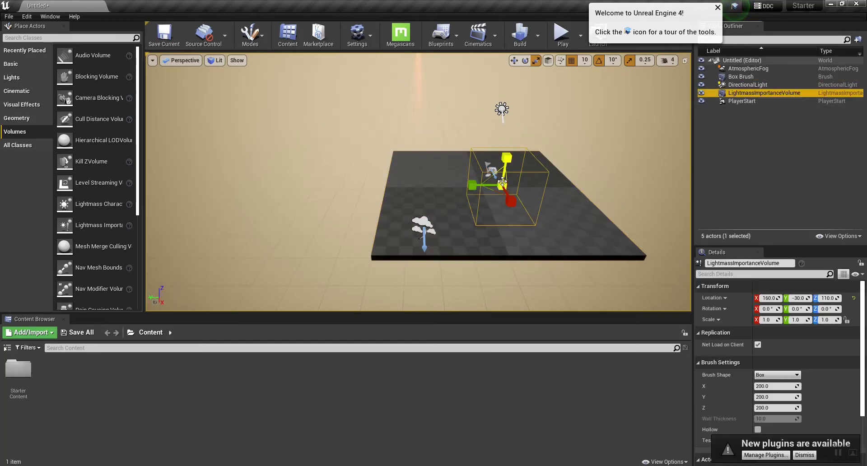
left_click_drag(476, 185, 480, 188)
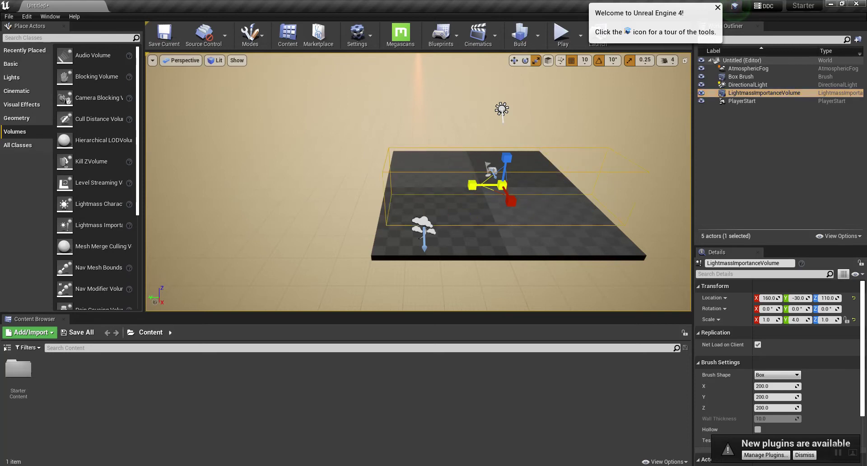
mouse_move(510, 200)
left_mouse_down()
mouse_move(536, 218)
mouse_move(470, 212)
left_mouse_up()
key("w")
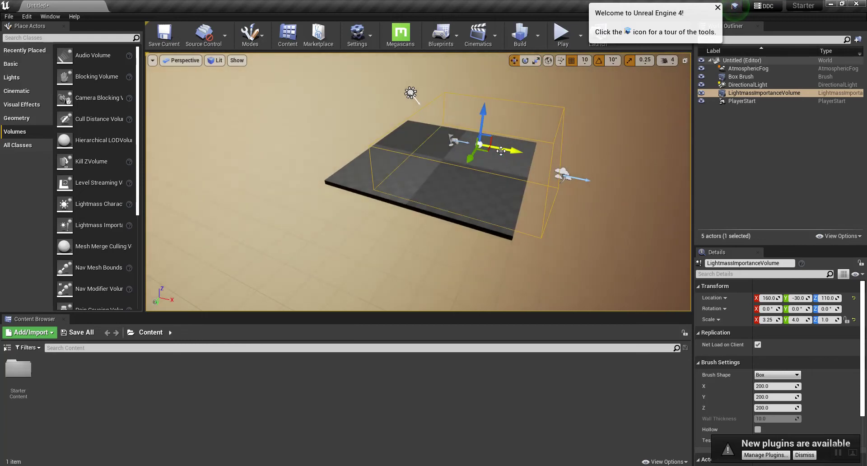
left_click_drag(507, 150, 480, 151)
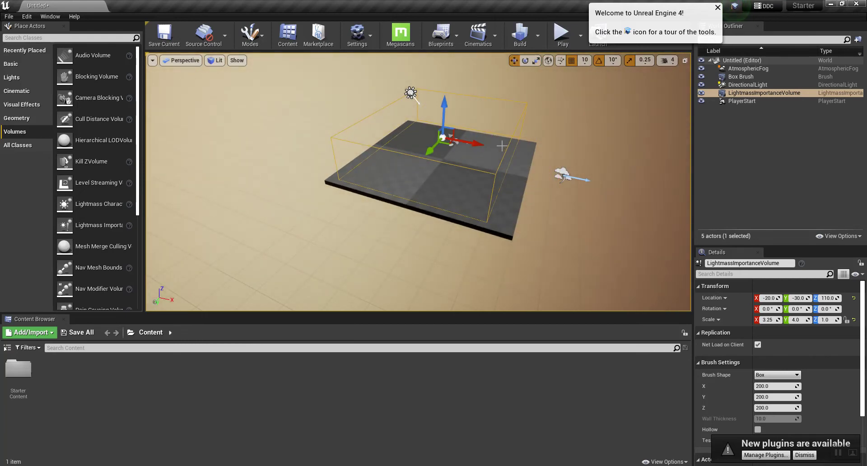
key("r")
left_click_drag(472, 143, 478, 144)
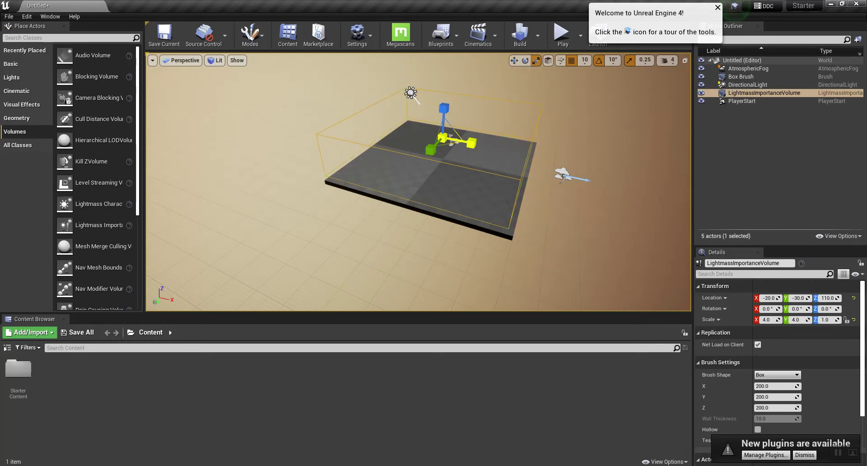
left_click_drag(443, 121, 445, 111)
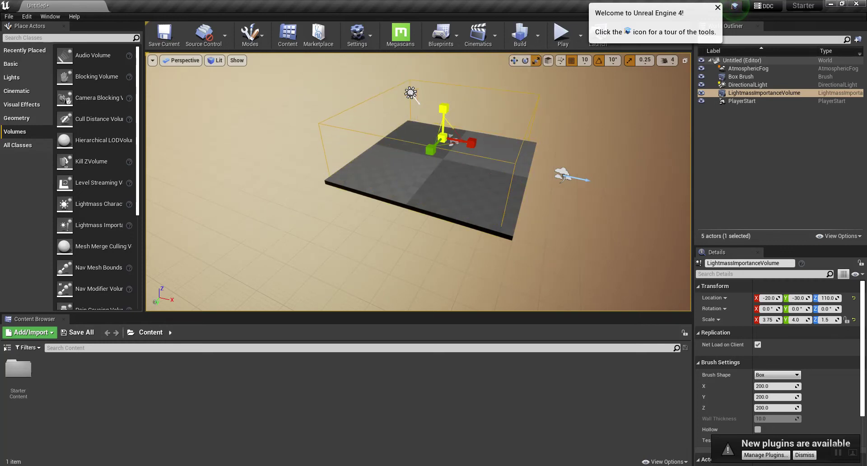
Lower the volume and rescale it to 5.0, 5.25, 1.75 so it covers the floor
key("w")
left_click_drag(444, 110, 445, 116)
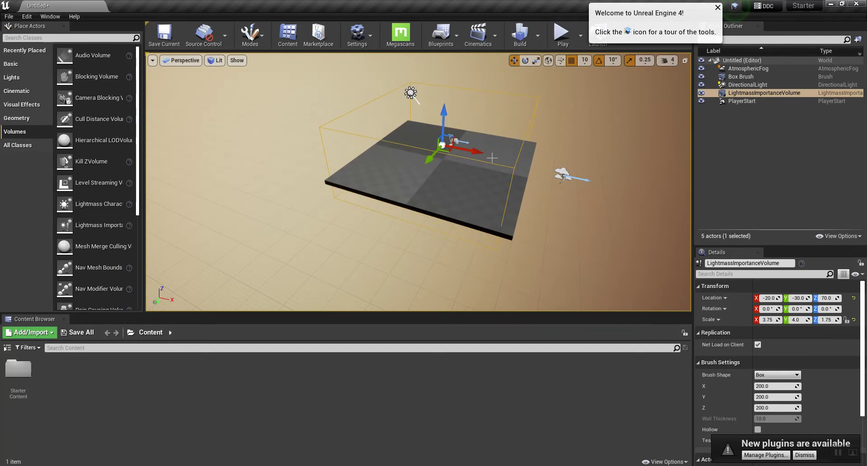
key("r")
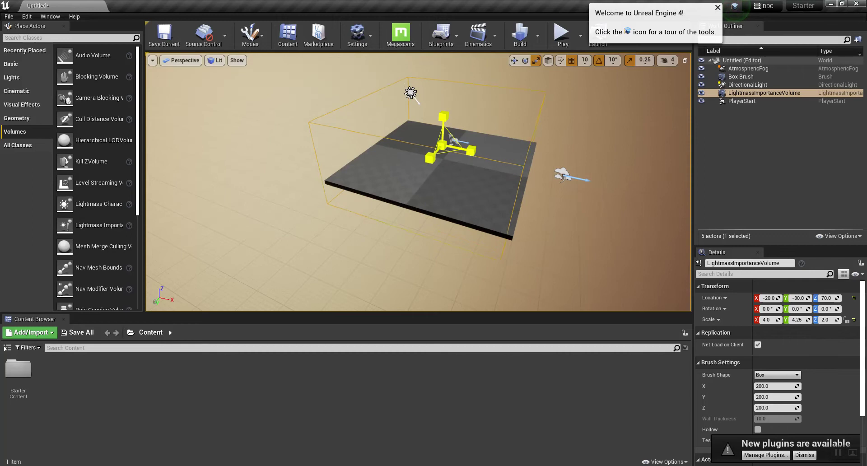
left_click_drag(442, 145, 466, 168)
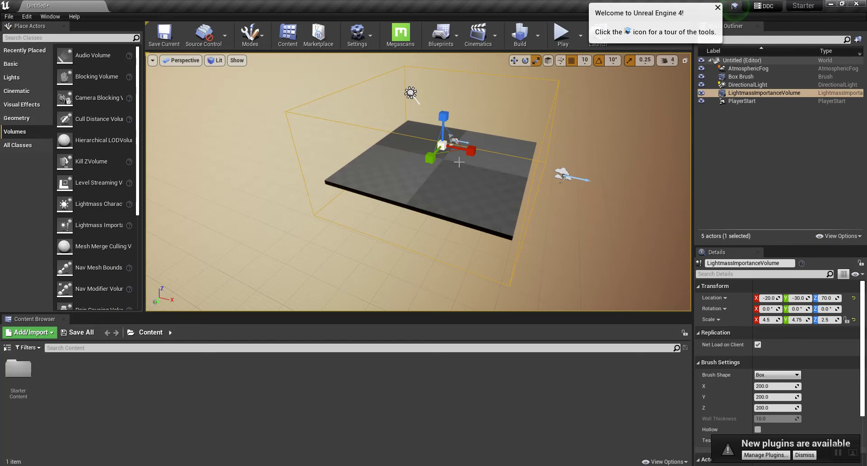
left_click_drag(551, 186, 511, 204)
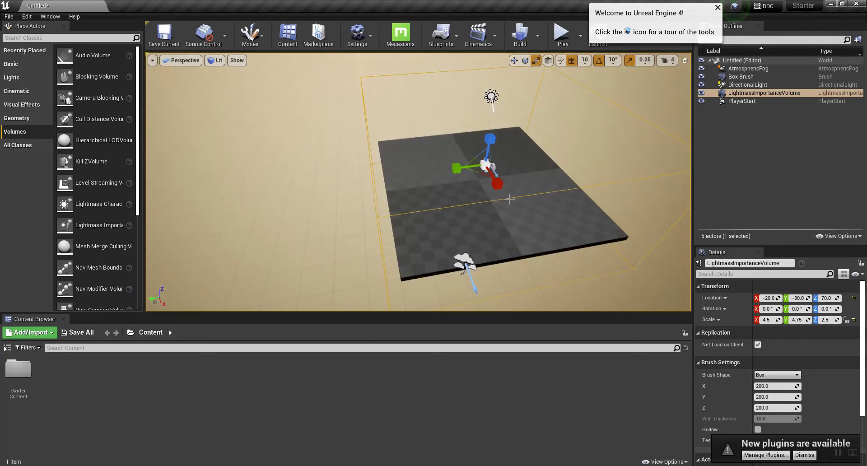
left_click_drag(446, 227, 178, 310)
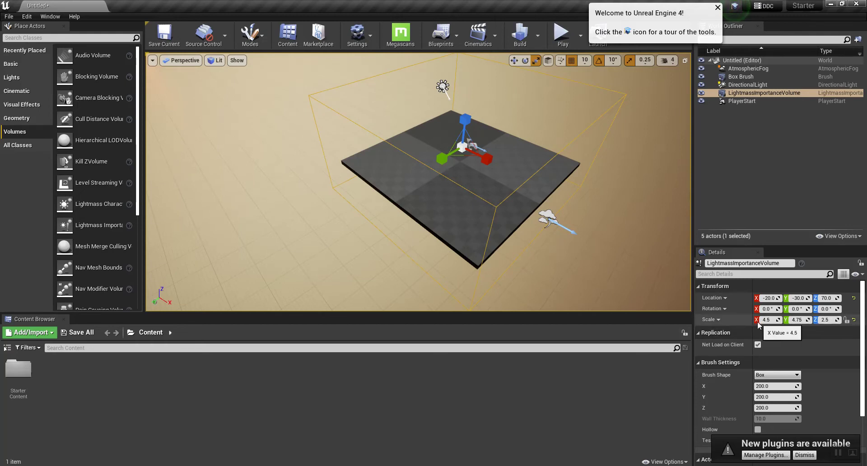
mouse_move(489, 167)
left_mouse_down()
mouse_move(503, 174)
mouse_move(486, 160)
mouse_move(440, 159)
left_mouse_up()
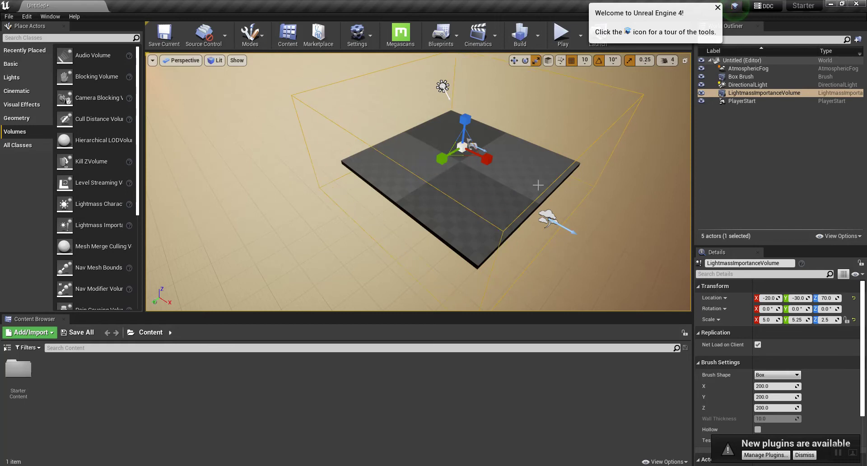
mouse_move(465, 119)
left_mouse_down()
mouse_move(465, 135)
mouse_move(471, 86)
mouse_move(433, 104)
left_mouse_up()
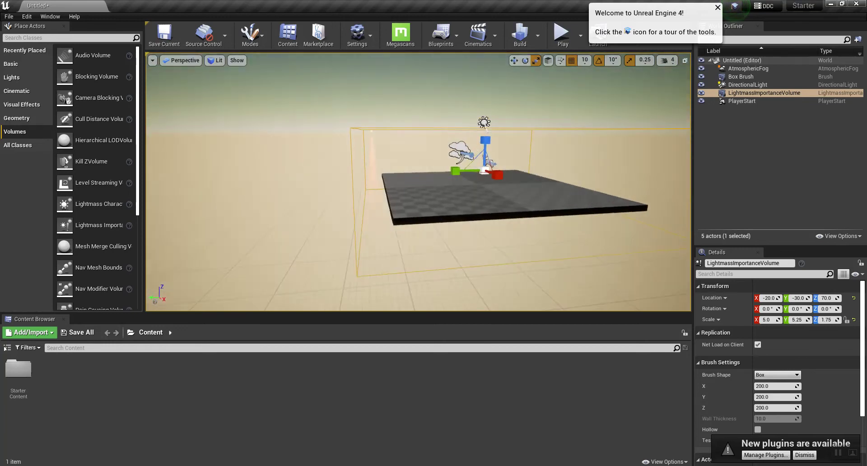
key("alt+Tab")
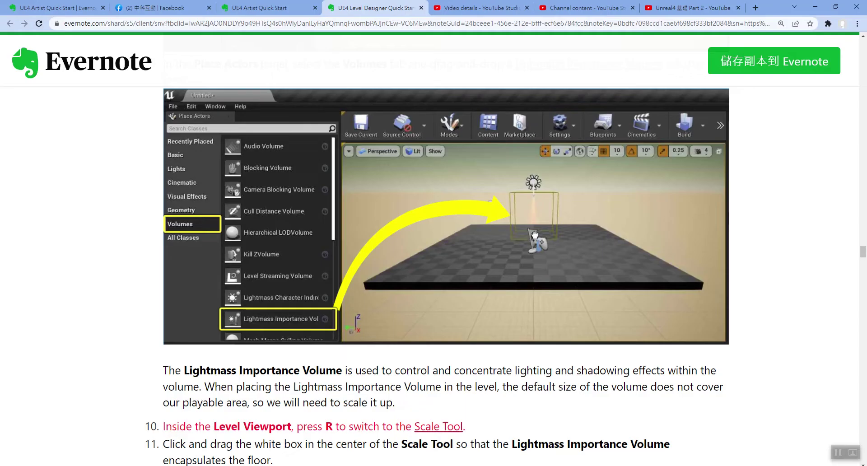
Read tutorial steps 10–11 on scaling the Lightmass Importance Volume around the floor
scroll(532, 268, "down", 3)
scroll(533, 275, "down", 5)
scroll(533, 274, "up", 5)
scroll(497, 280, "down", 4)
scroll(469, 284, "down", 3)
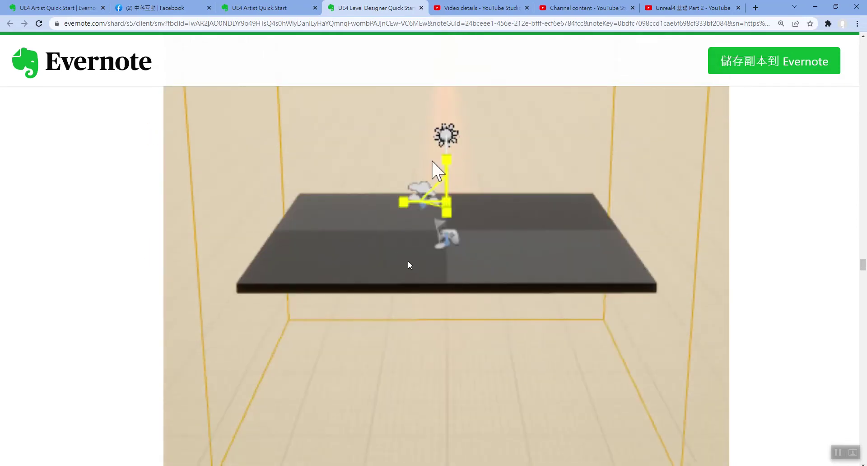
scroll(419, 260, "up", 2)
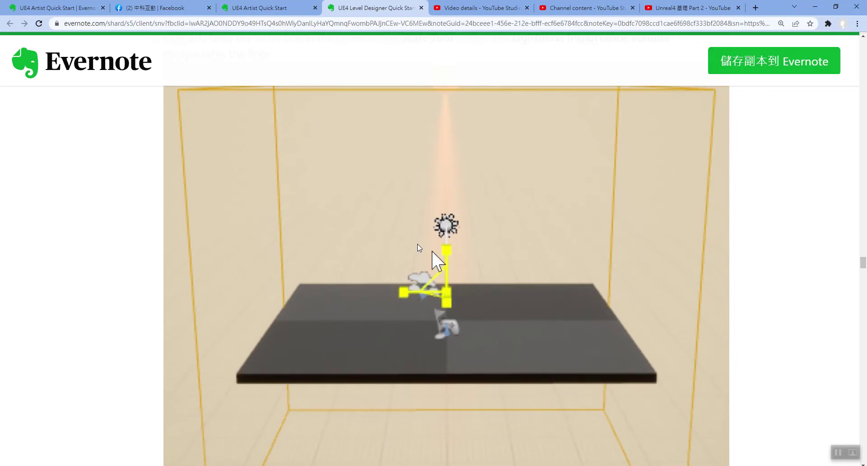
scroll(382, 282, "up", 2)
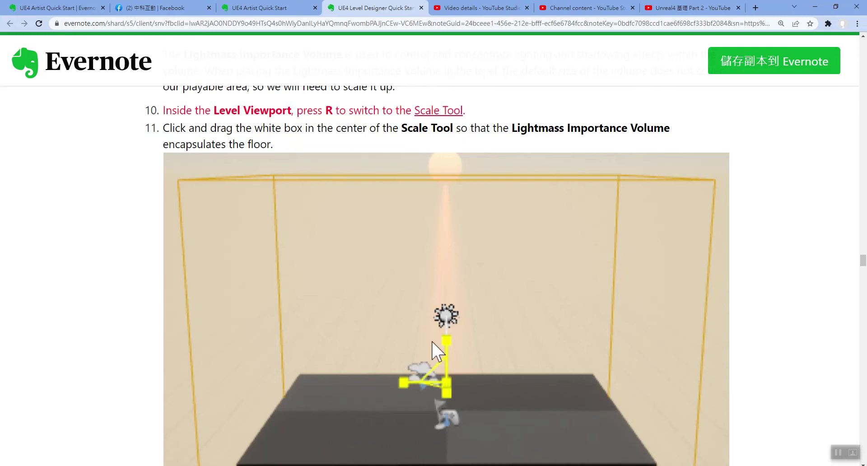
key("alt+Tab")
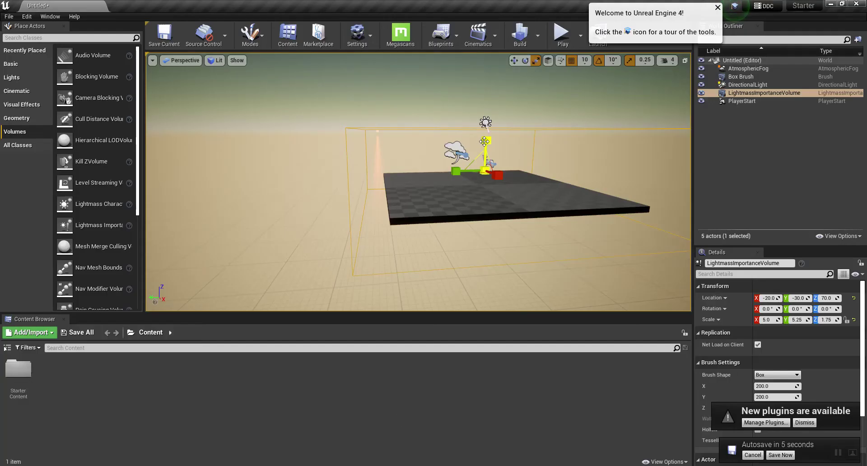
Lift the Lightmass Importance Volume to Z 280 and set its Z scale to 3.25
key("w")
left_click_drag(485, 142, 486, 126)
middle_click_drag(452, 189, 437, 232)
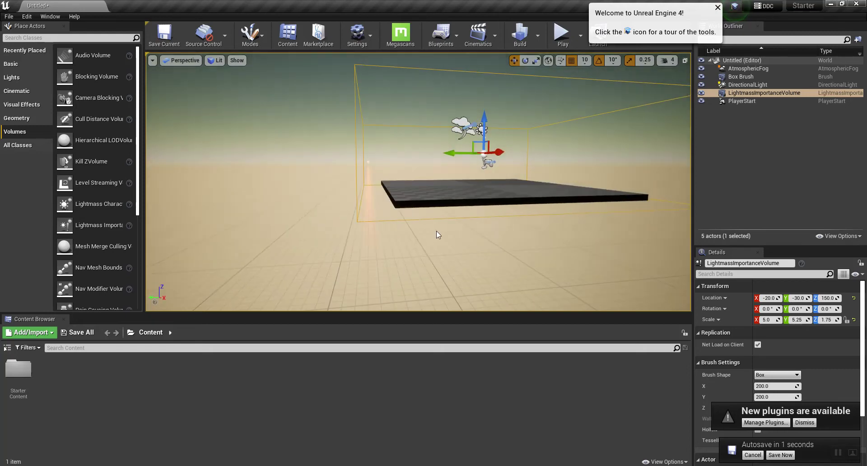
key("r")
left_click_drag(484, 127, 483, 125)
key("w")
left_click_drag(483, 125, 485, 88)
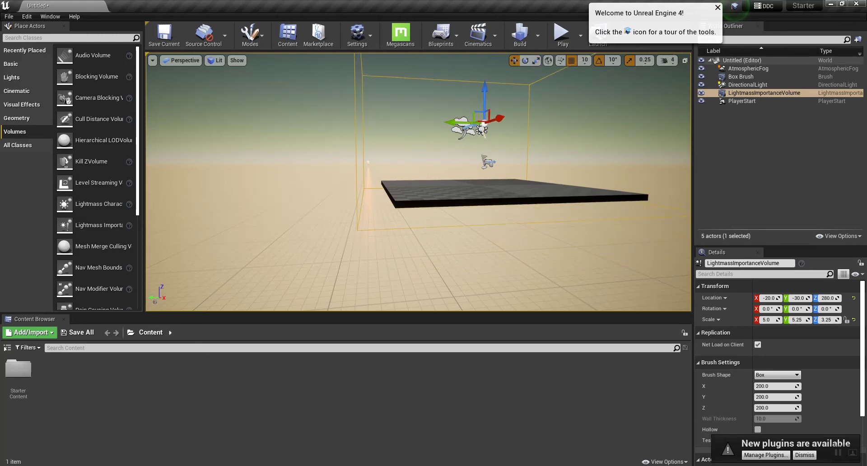
key("alt+Tab")
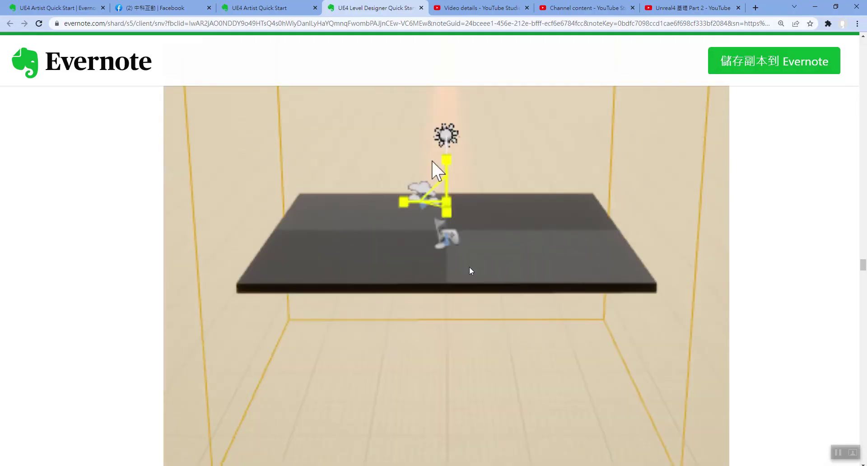
Scroll the tutorial to step 12 on placing SM_TableRound from StarterContent > Props
scroll(470, 271, "down", 3)
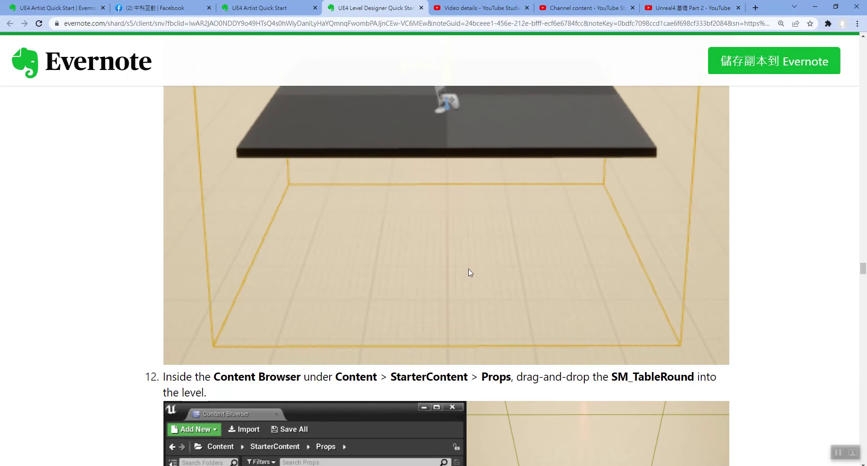
scroll(469, 272, "down", 4)
scroll(467, 267, "down", 1)
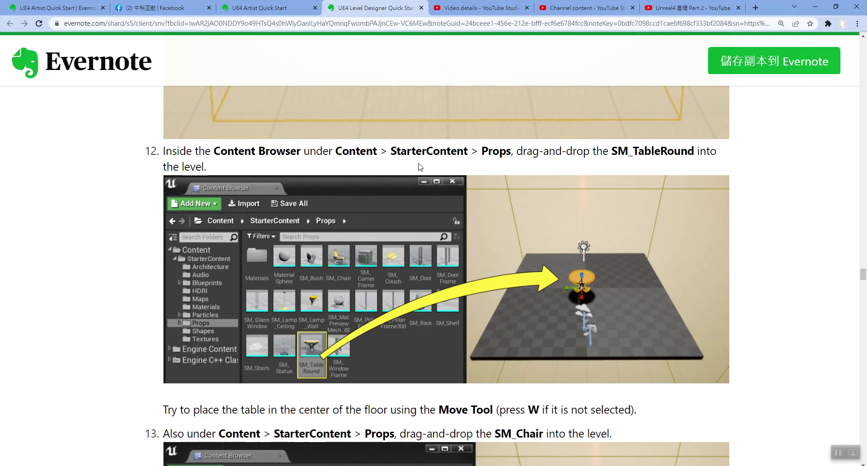
left_click_drag(863, 275, 864, 70)
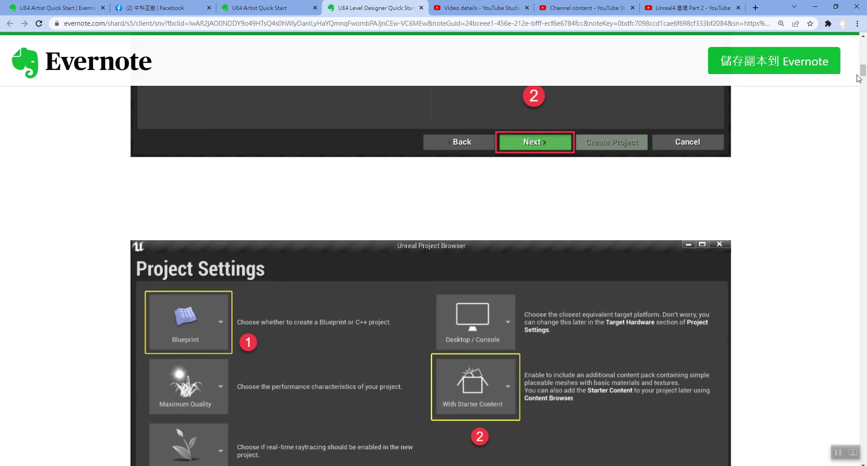
left_click_drag(864, 77, 851, 251)
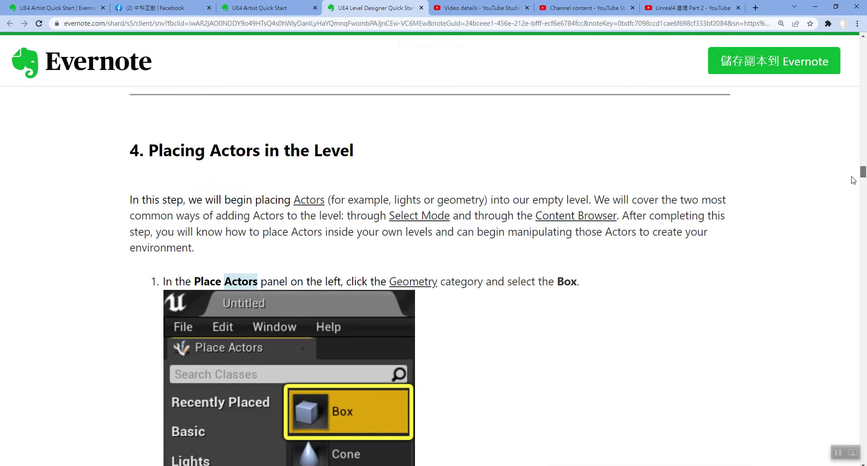
scroll(847, 266, "down", 5)
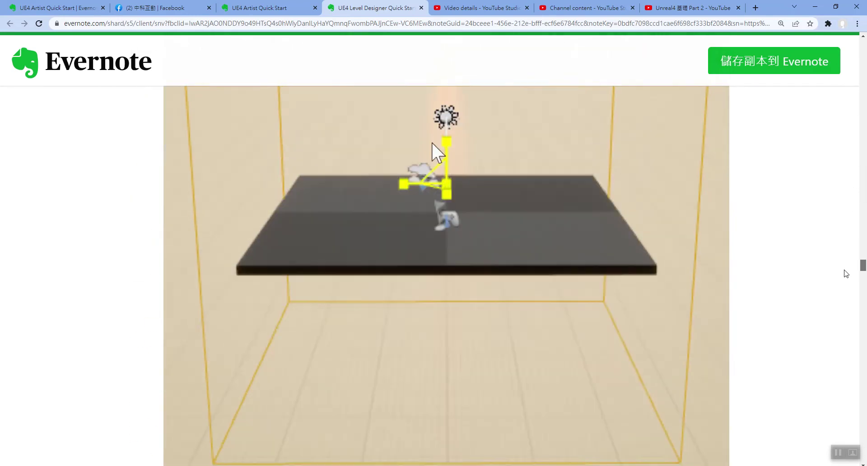
scroll(846, 279, "down", 3)
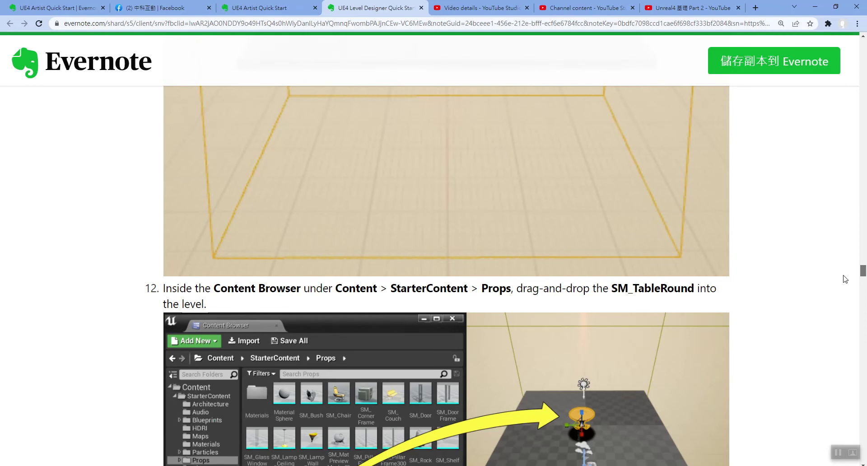
scroll(844, 280, "down", 3)
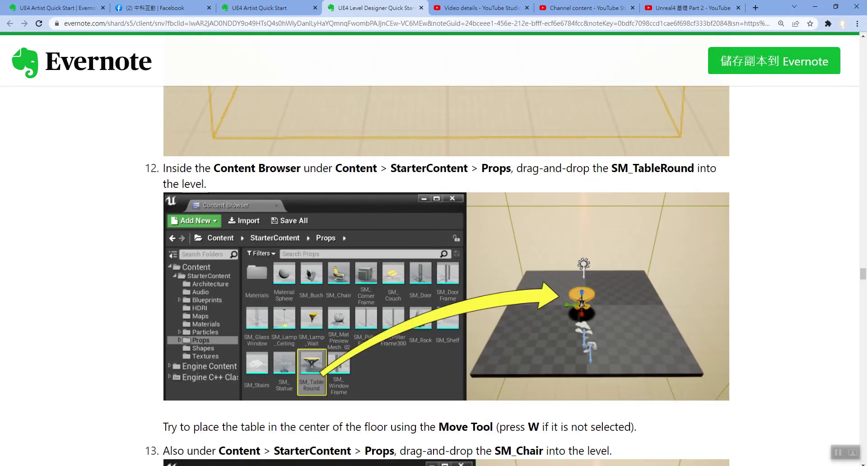
key("alt+Tab")
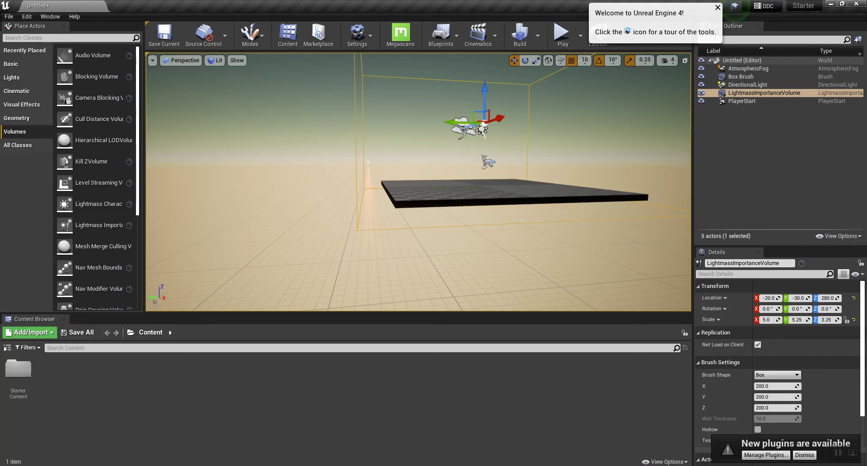
Open StarterContent, back out of Architecture, and open the Props folder
double_click(19, 375)
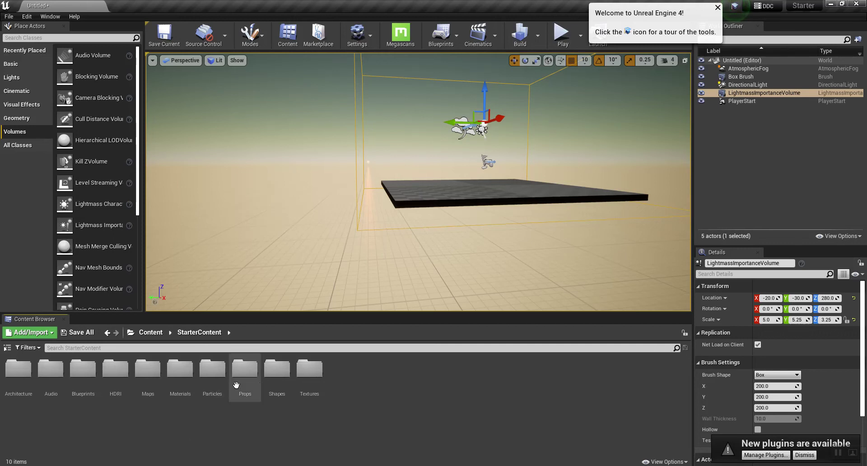
double_click(21, 380)
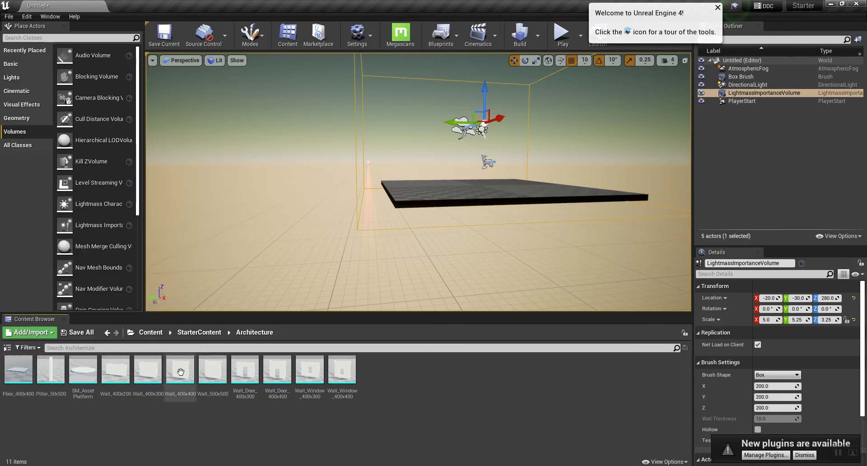
left_click(107, 333)
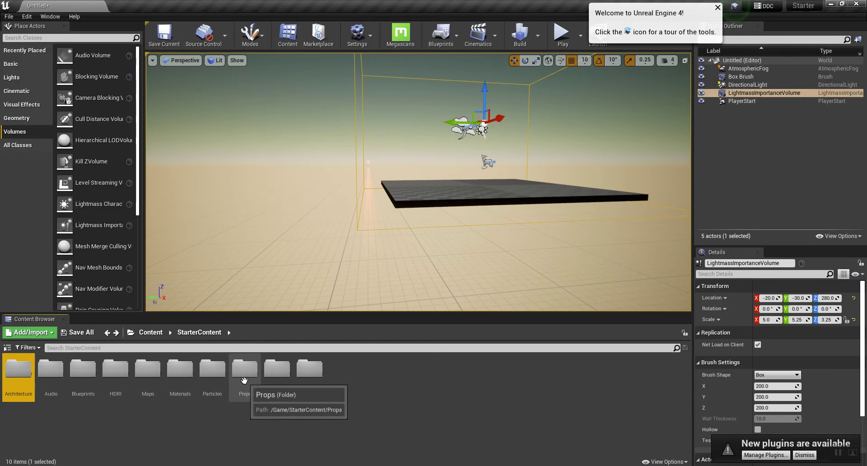
double_click(243, 383)
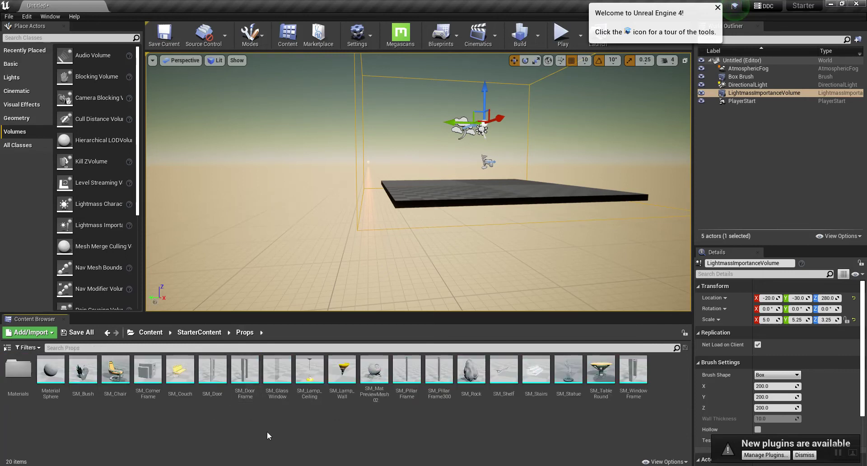
Place SM_Chair, SM_Couch, SM_TableRound, SM_Lamp_Wall and a second SM_Chair on the floor slab
left_click(110, 375)
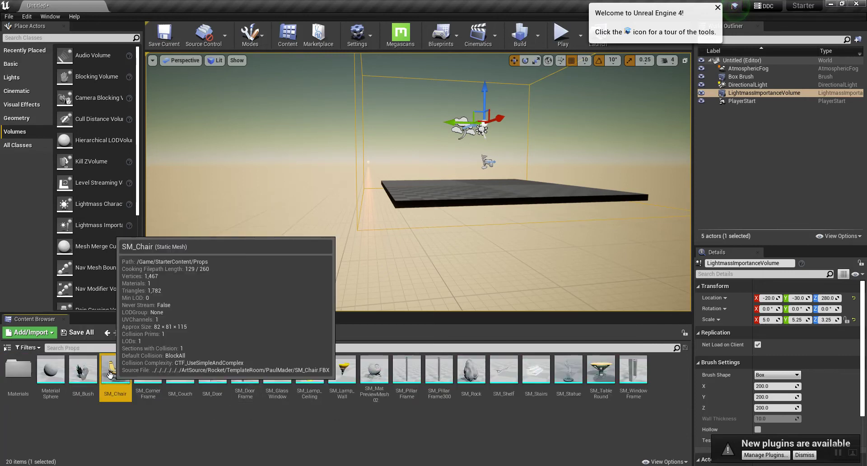
left_click_drag(109, 375, 447, 183)
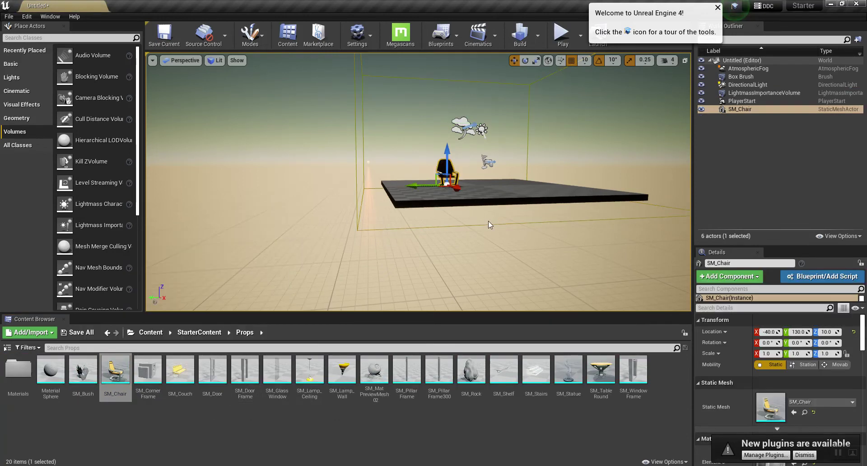
left_click_drag(489, 220, 509, 222, "alt")
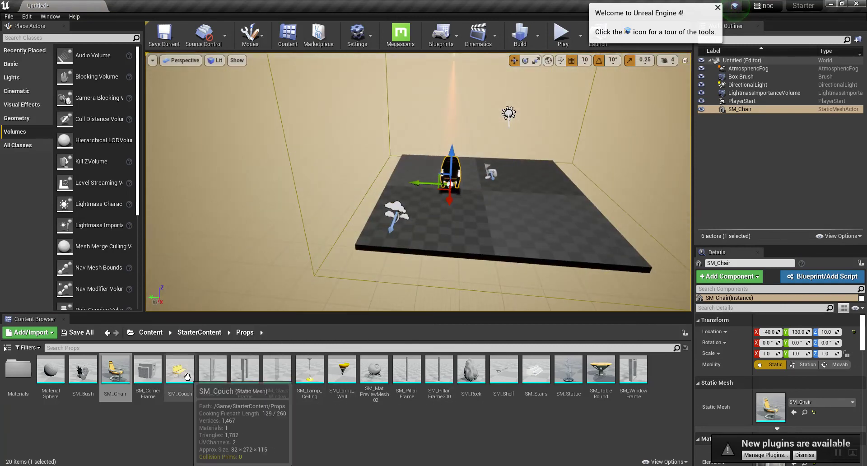
left_click_drag(187, 377, 505, 181)
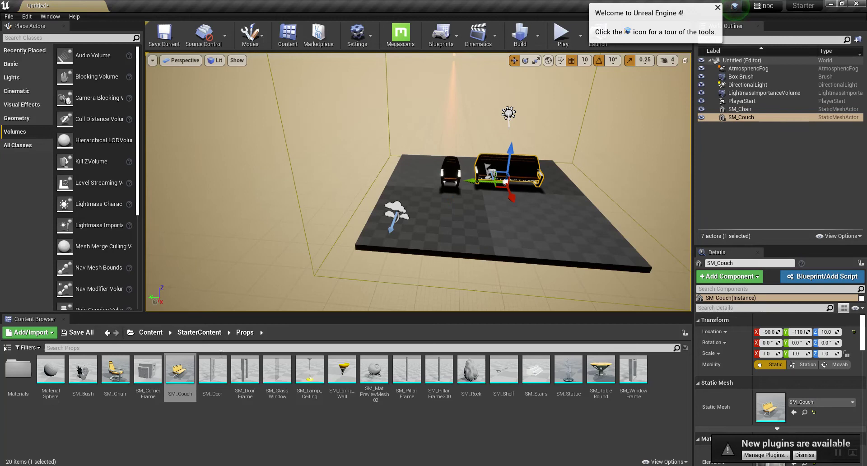
left_click(601, 376)
left_click_drag(601, 377, 510, 203)
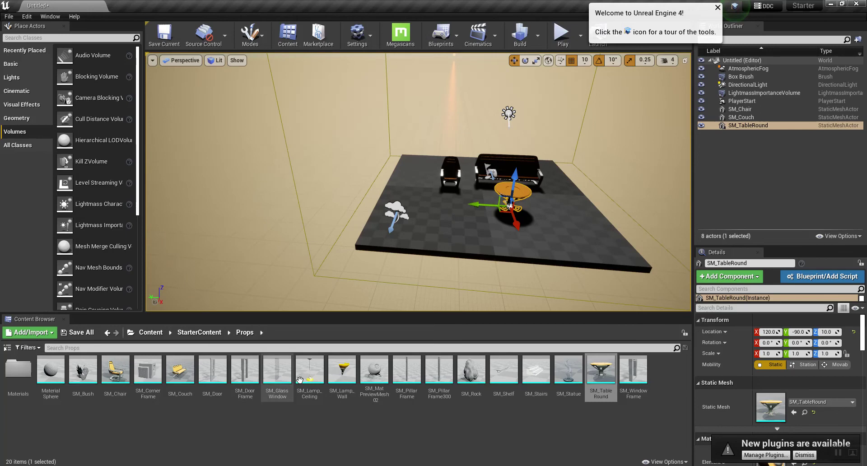
mouse_move(342, 372)
left_mouse_down()
mouse_move(561, 208)
mouse_move(406, 217)
left_mouse_up()
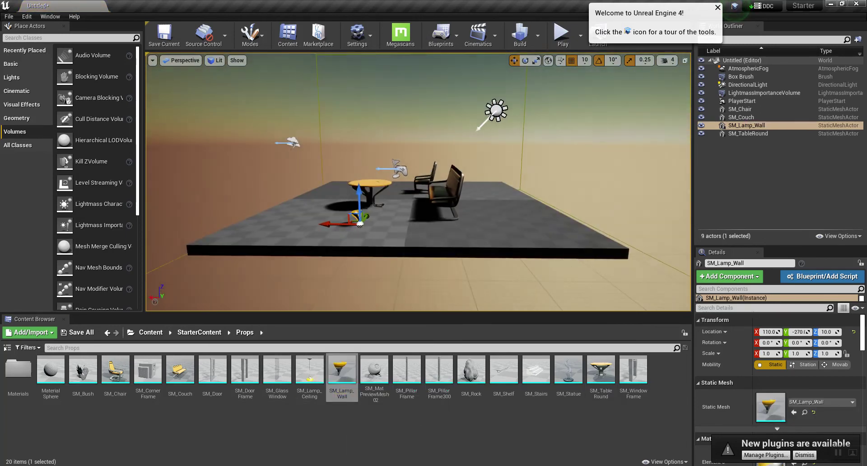
mouse_move(115, 370)
left_mouse_down()
mouse_move(450, 236)
mouse_move(425, 285)
left_mouse_up()
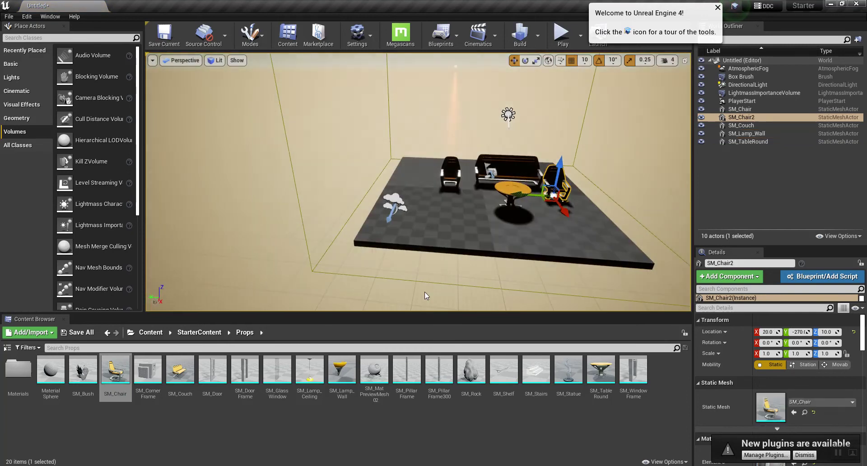
key("alt+Tab")
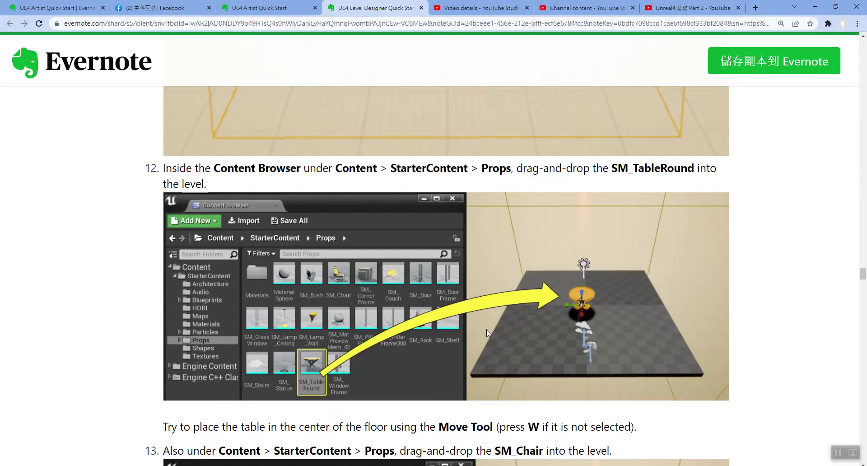
Read tutorial step 13 on adding SM_Chair and return to the editor
scroll(569, 305, "down", 3)
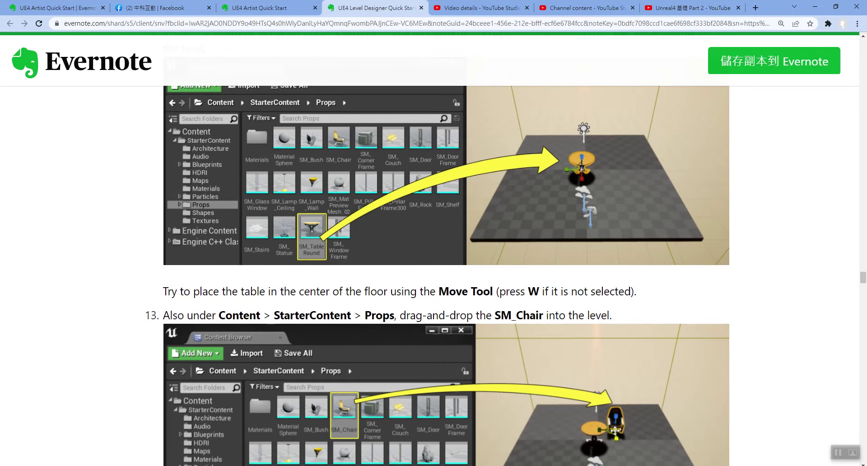
key("alt+Tab")
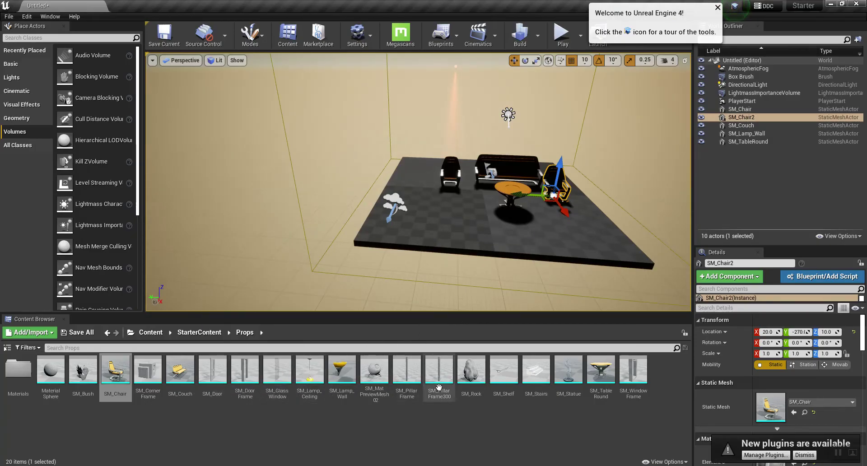
Slide SM_TableRound along Y to location 90, -30, 10
left_click(502, 183)
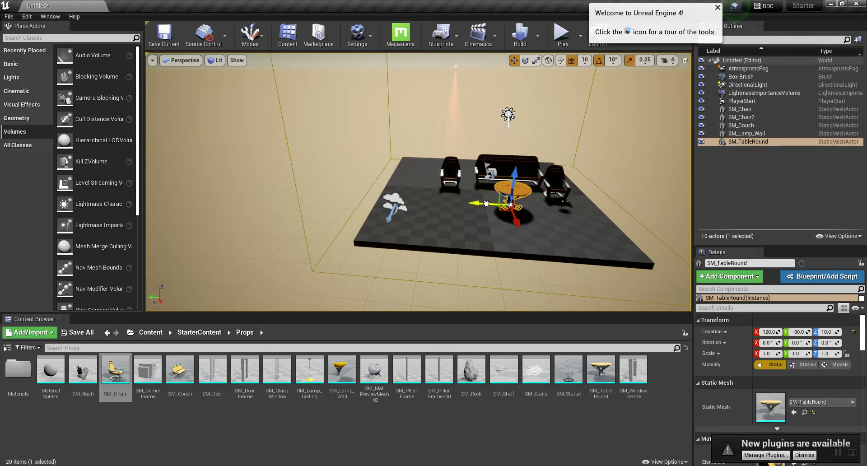
mouse_move(486, 203)
left_mouse_down()
mouse_move(469, 203)
mouse_move(479, 248)
left_mouse_up()
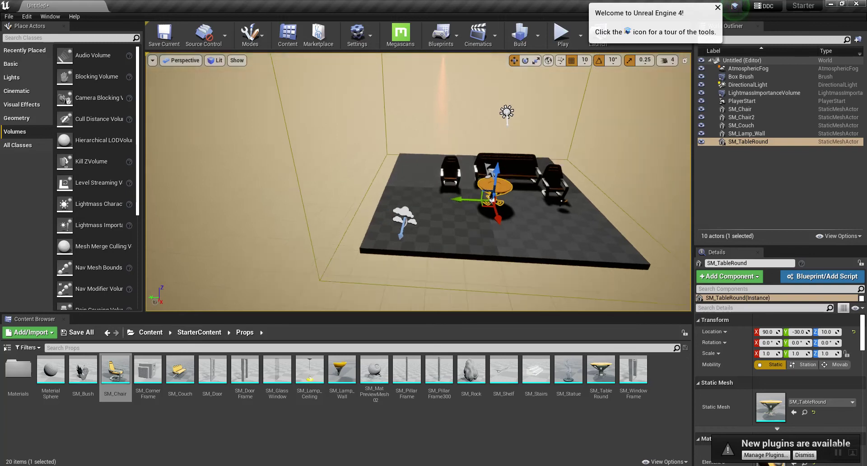
key("alt+Tab")
Read tutorial steps 14–15 on turning the chair toward the table, then select the first chair
scroll(420, 340, "down", 4)
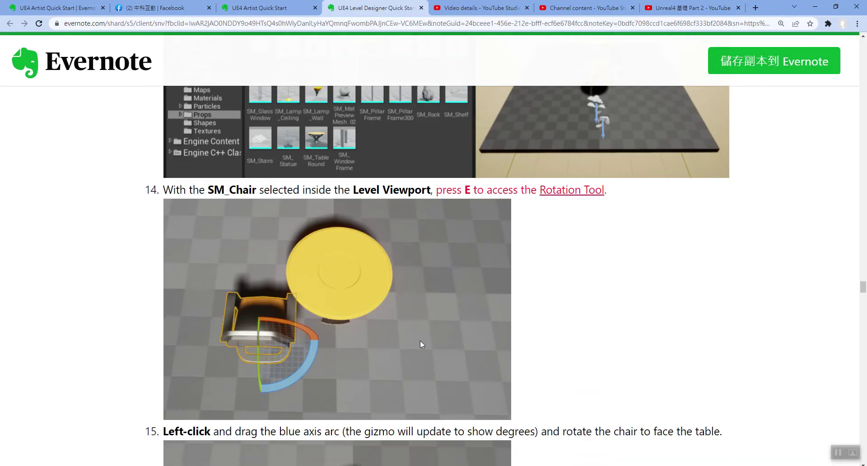
scroll(420, 340, "up", 3)
scroll(412, 315, "up", 2)
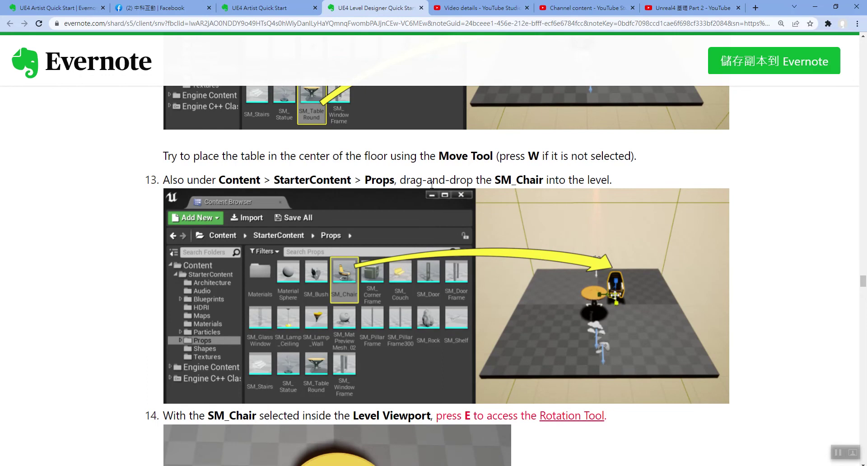
scroll(472, 373, "down", 5)
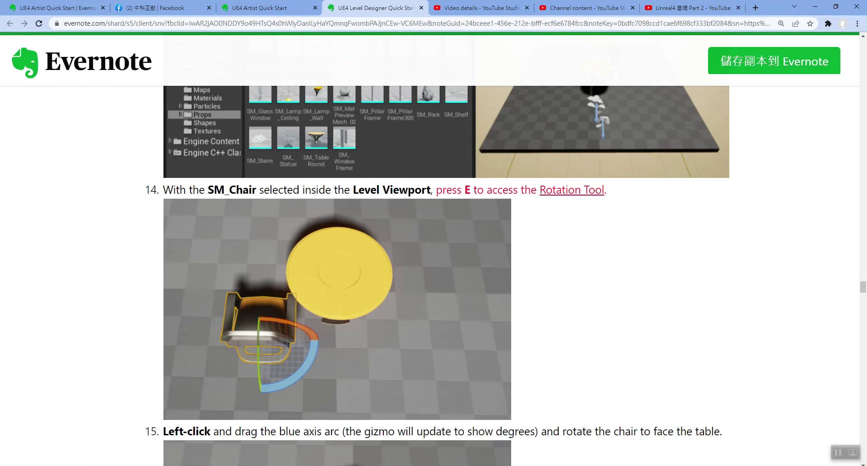
key("alt+Tab")
left_click(445, 172)
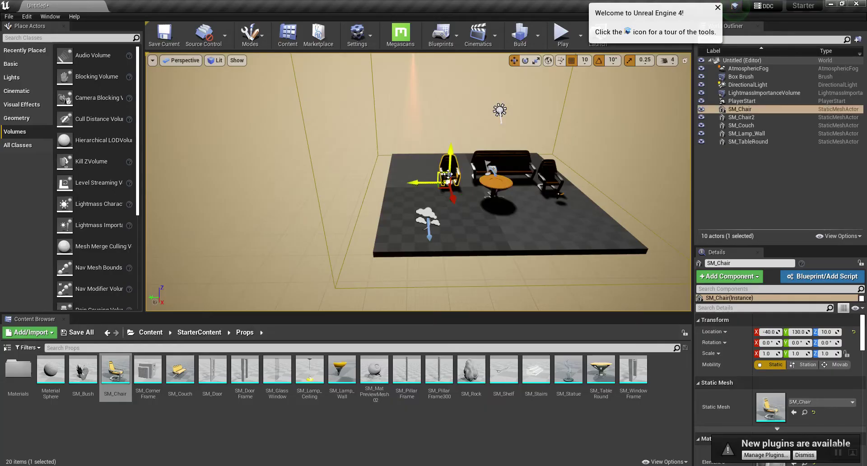
Turn both chairs toward the round table, to Z rotations of -50 and 70
mouse_move(452, 194)
left_mouse_down()
mouse_move(454, 213)
mouse_move(511, 228)
left_mouse_up()
key("e")
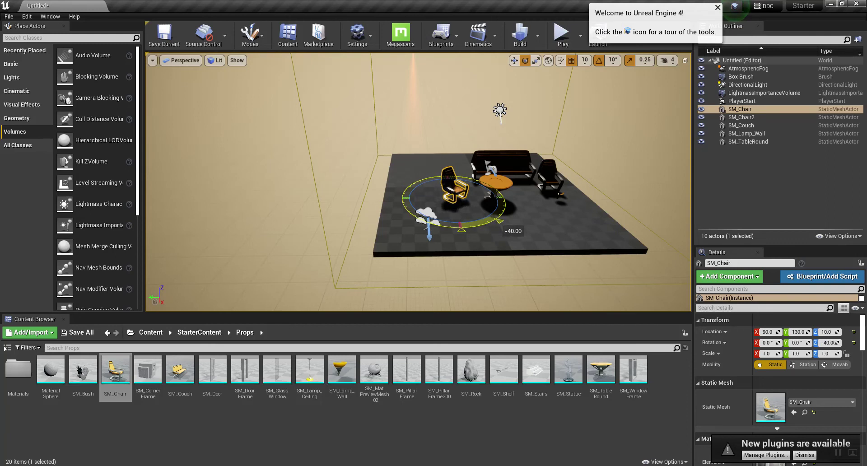
key("super+space")
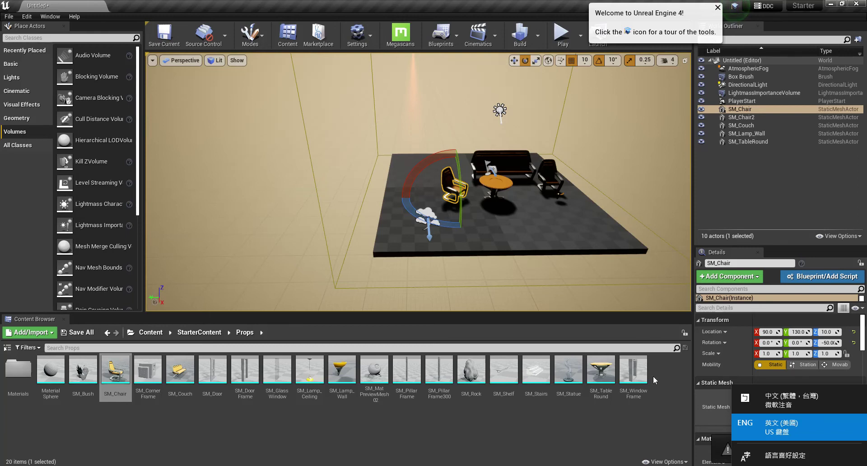
left_click(557, 180)
left_click(557, 180)
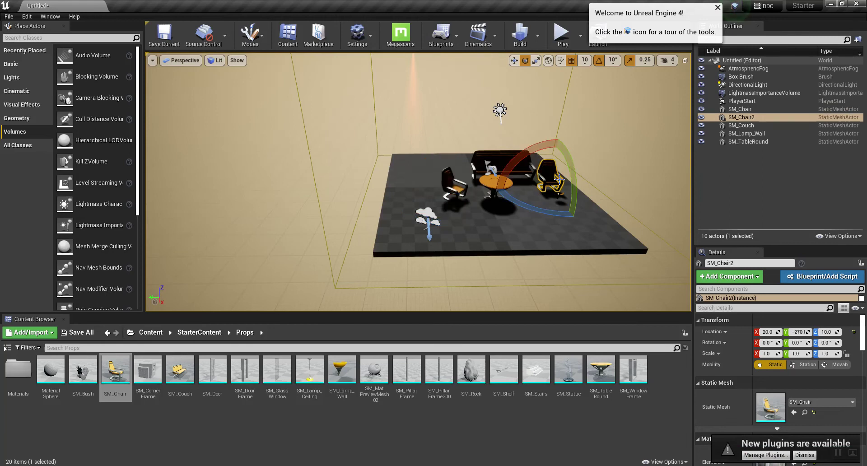
left_click_drag(562, 211, 522, 164)
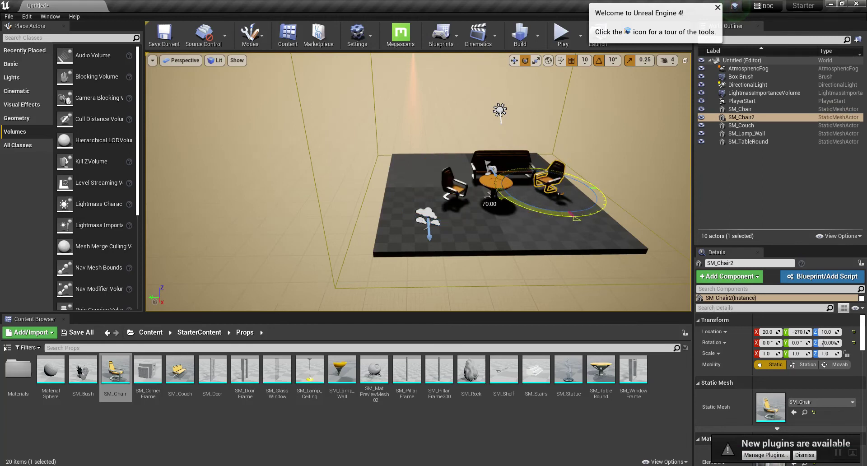
Move the round table along Y to -70 and slide SM_Chair2 closer to it
left_click(496, 183)
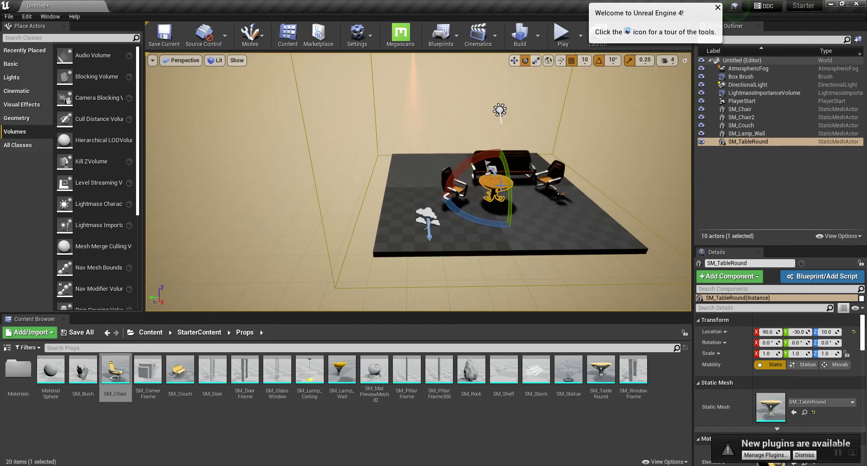
key("w")
mouse_move(466, 199)
left_mouse_down()
mouse_move(474, 199)
mouse_move(461, 174)
left_mouse_up()
left_click(495, 163)
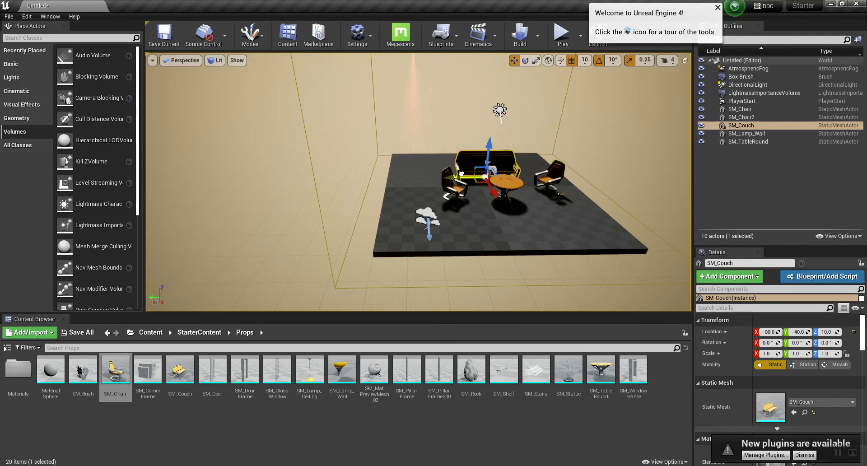
left_click(560, 179)
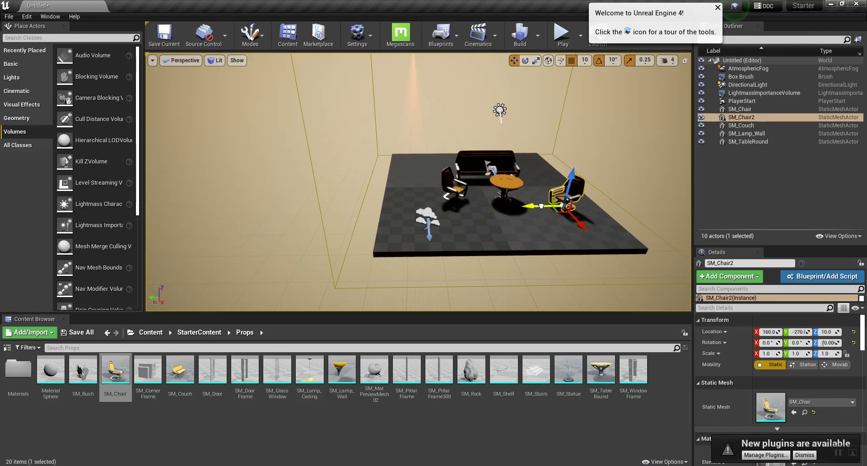
left_click_drag(541, 206, 529, 207)
key("alt+Tab")
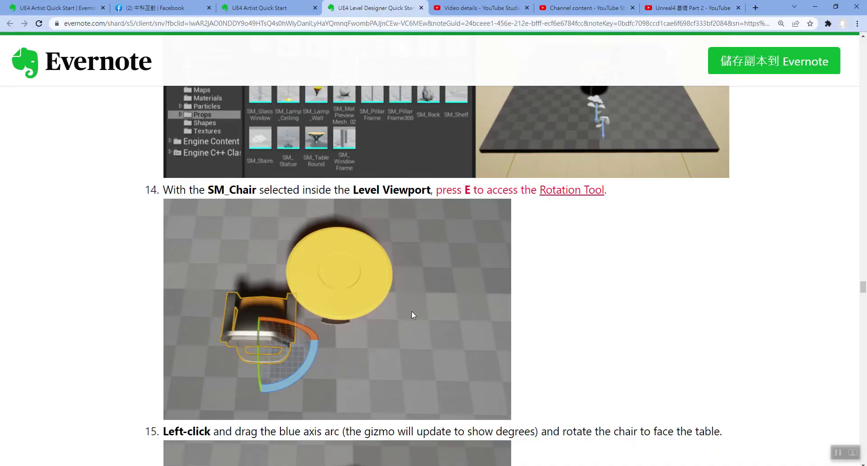
Scroll the Evernote tutorial to step 16 and its Architecture folder hint
scroll(407, 312, "down", 1)
scroll(408, 313, "down", 2)
scroll(407, 312, "down", 1)
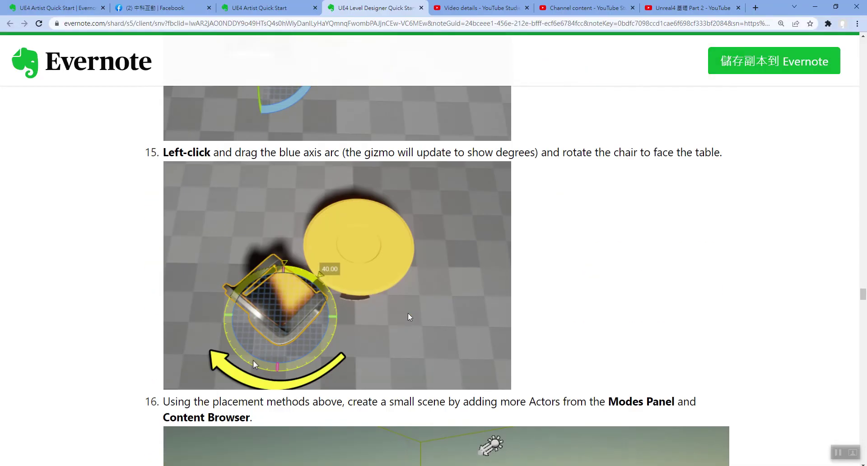
scroll(408, 313, "down", 2)
scroll(407, 313, "down", 3)
scroll(407, 314, "down", 1)
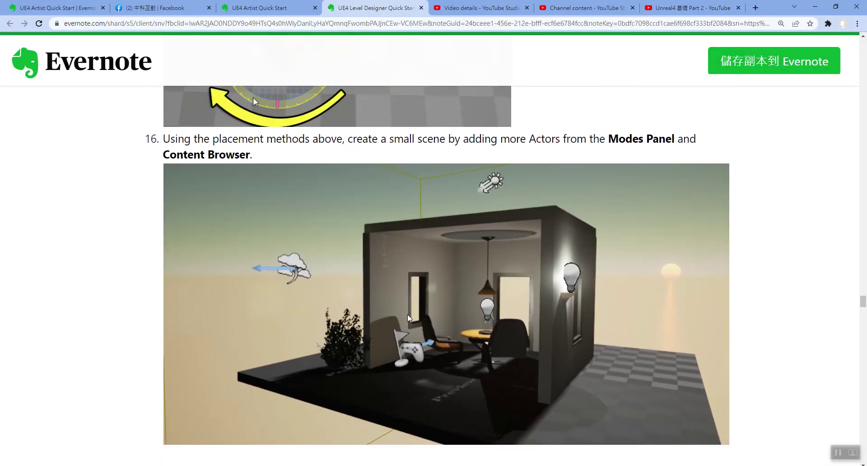
scroll(406, 314, "down", 2)
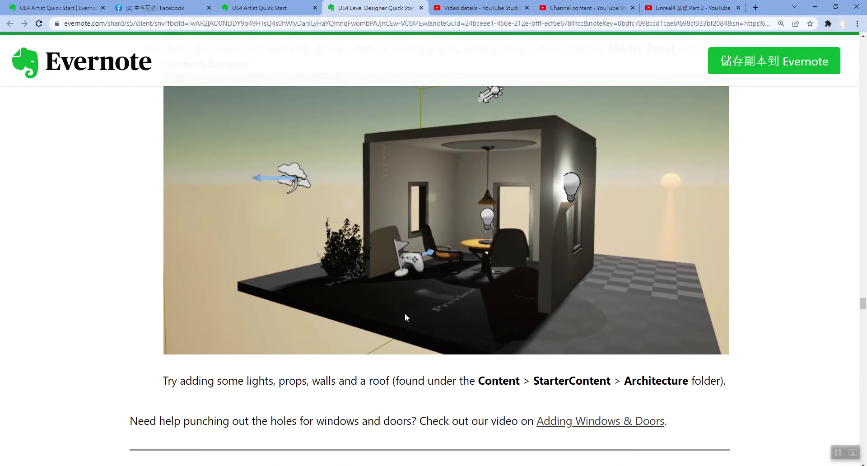
scroll(414, 287, "up", 1)
scroll(432, 289, "up", 2)
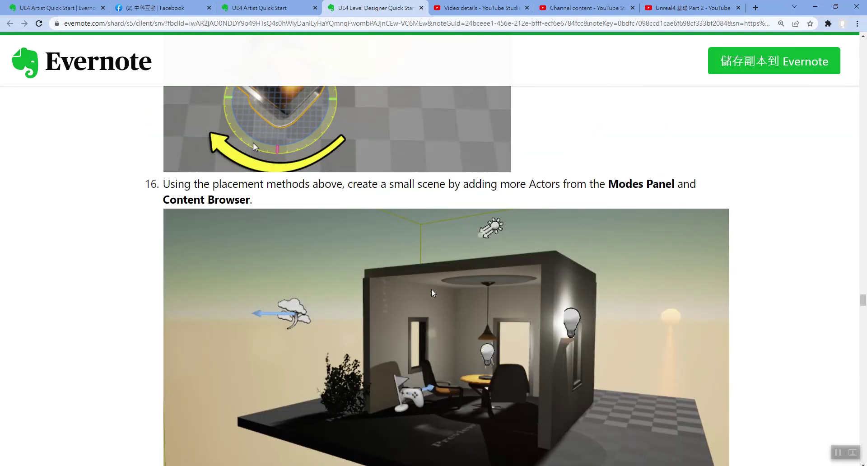
key("alt+Tab")
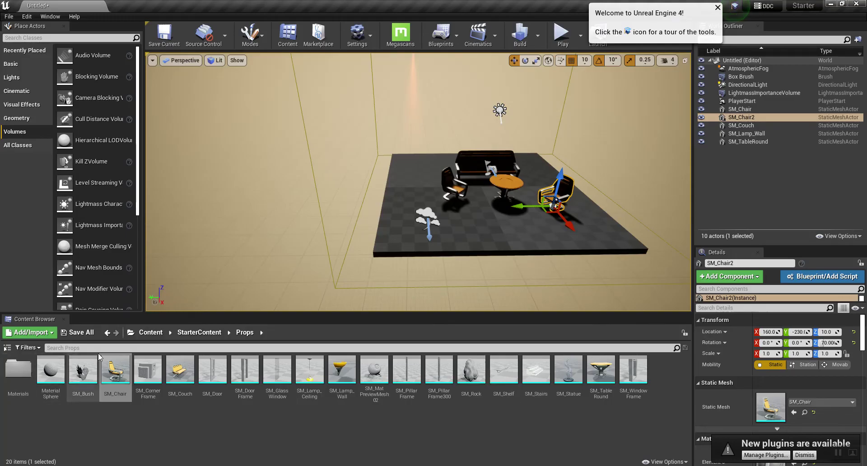
From StarterContent > Architecture, place a Wall_Door_400x400 beside the second chair
left_click(107, 333)
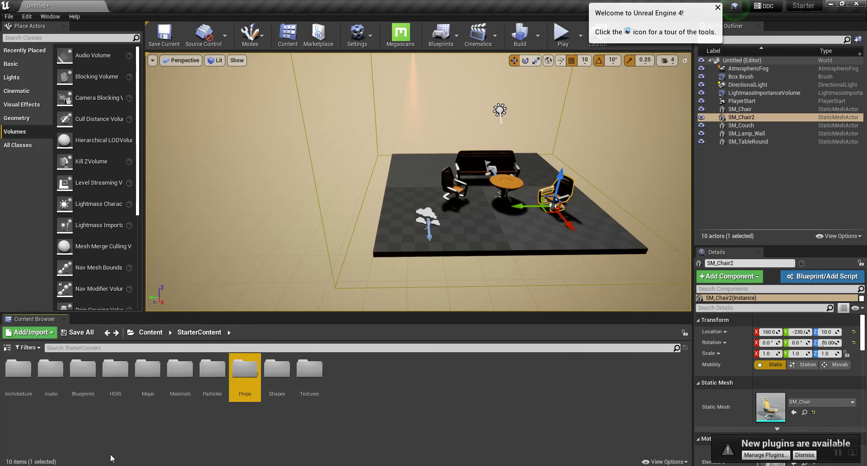
double_click(18, 368)
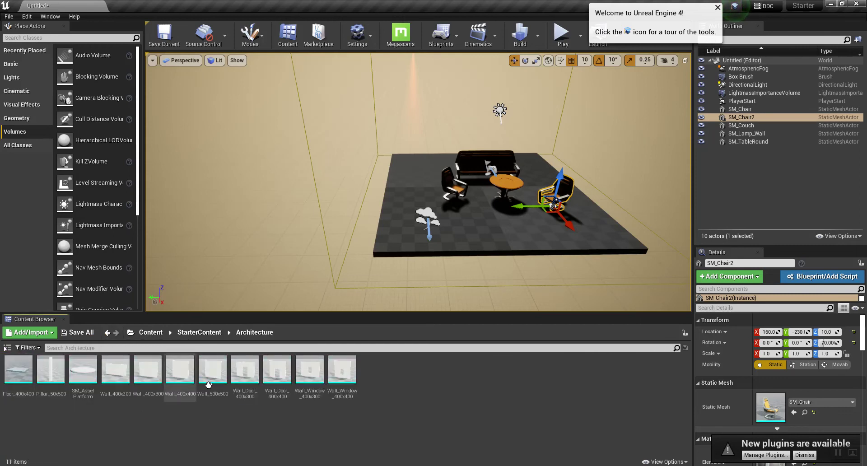
mouse_move(250, 373)
left_mouse_down()
mouse_move(517, 159)
mouse_move(528, 165)
left_mouse_up()
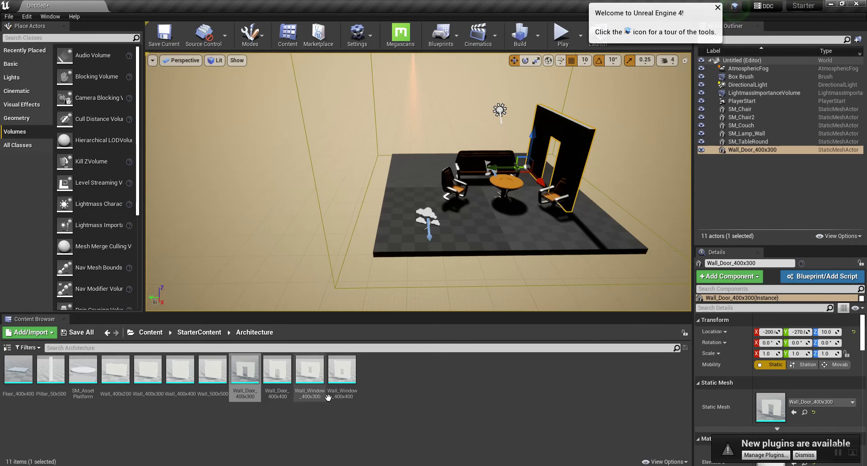
key("ctrl+z")
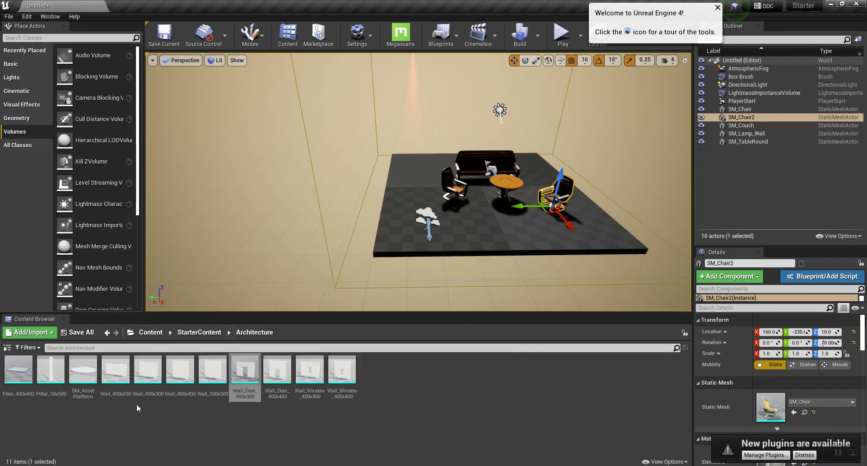
left_click_drag(261, 388, 543, 173)
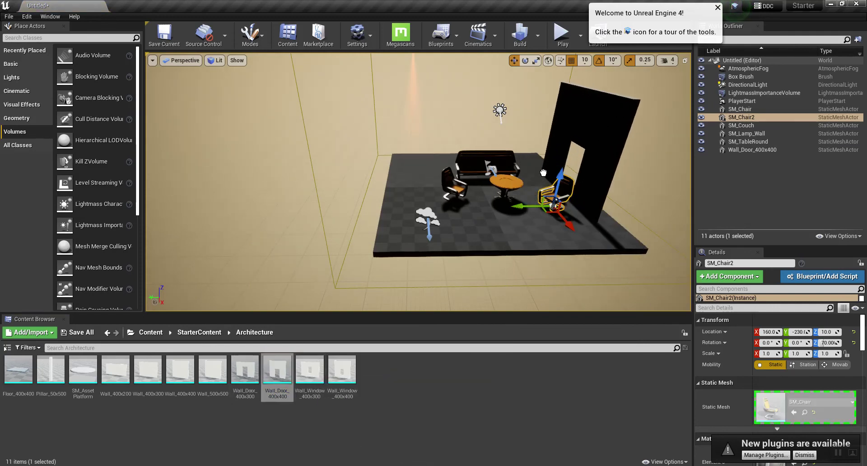
left_click_drag(543, 173, 543, 173)
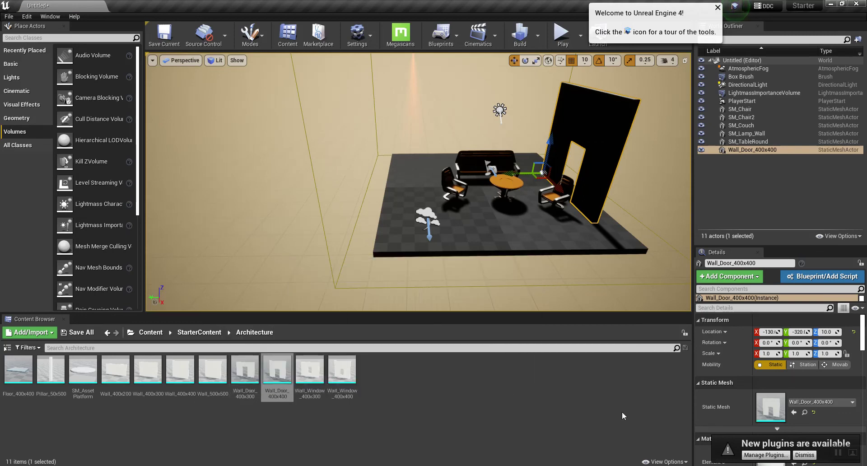
Add a plain Wall_400x400, lowered onto the floor at its far edge
mouse_move(180, 369)
left_mouse_down()
mouse_move(360, 154)
mouse_move(409, 151)
left_mouse_up()
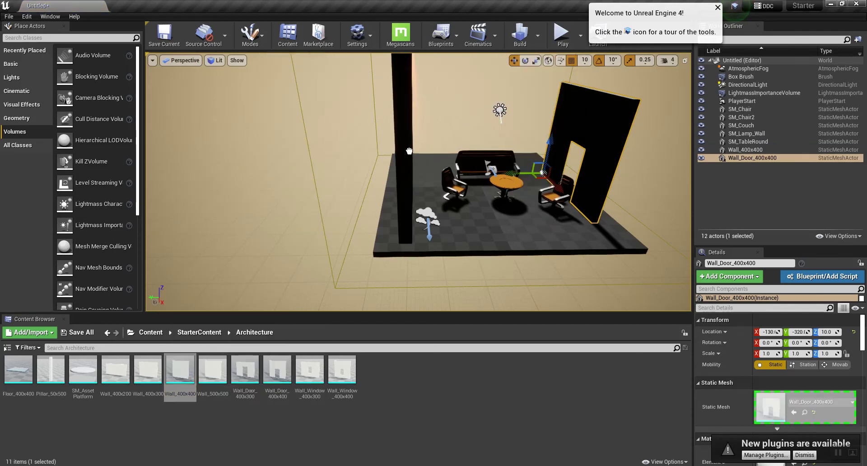
right_click_drag(409, 151, 437, 156)
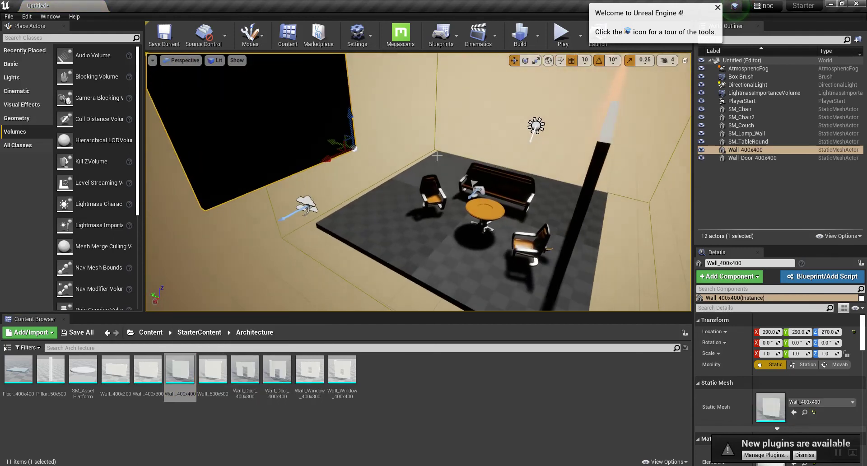
left_click_drag(351, 110, 382, 201)
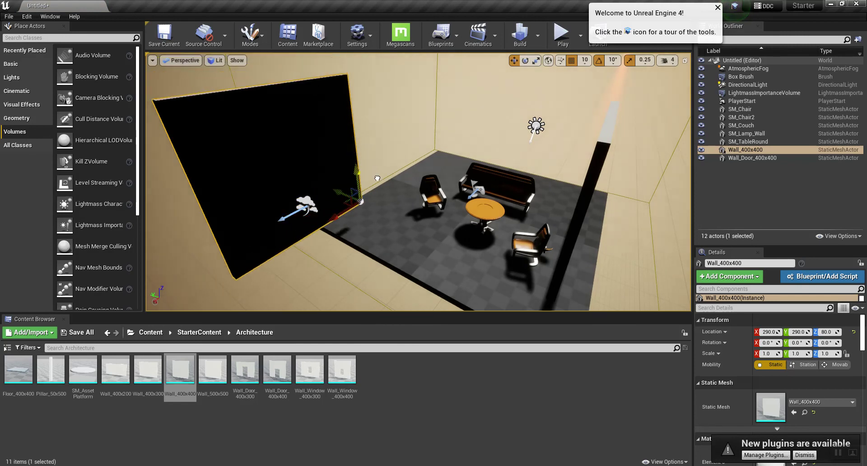
mouse_move(336, 240)
left_mouse_down()
mouse_move(411, 223)
mouse_move(260, 461)
left_mouse_up()
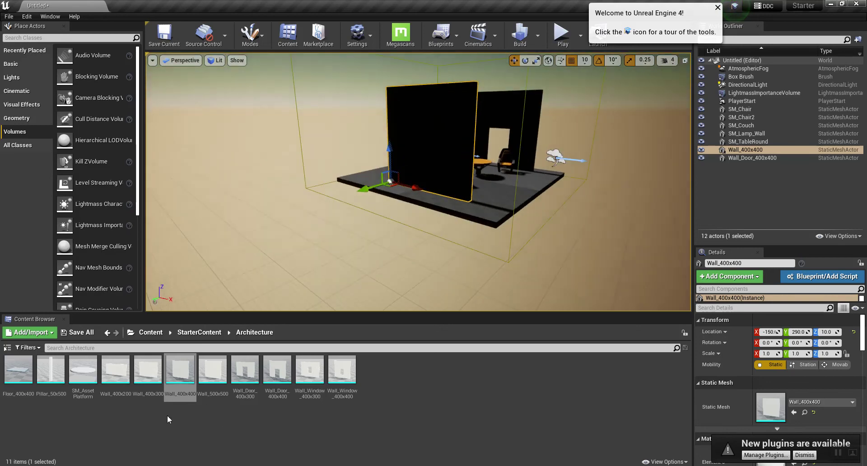
left_click(842, 4)
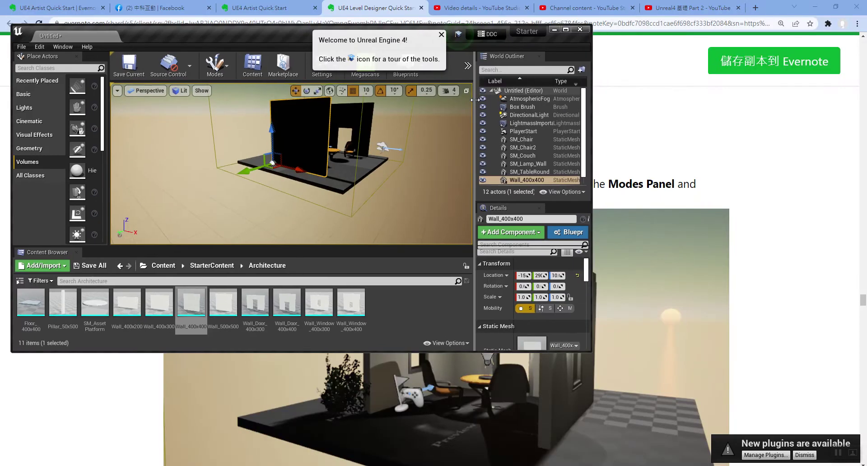
left_click(565, 29)
left_click_drag(535, 269, 436, 326, "alt")
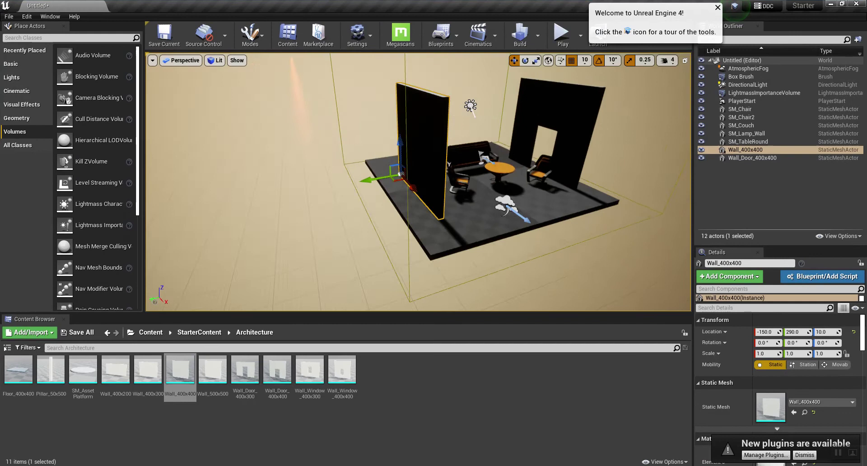
Bring a Wall_Window_400x400 into the level in place of the 400x300 version
left_click_drag(310, 370, 473, 146)
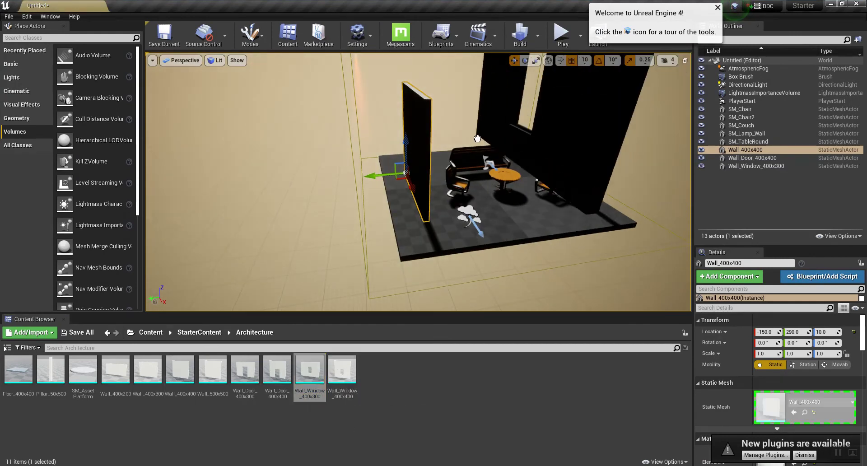
key("ctrl+z")
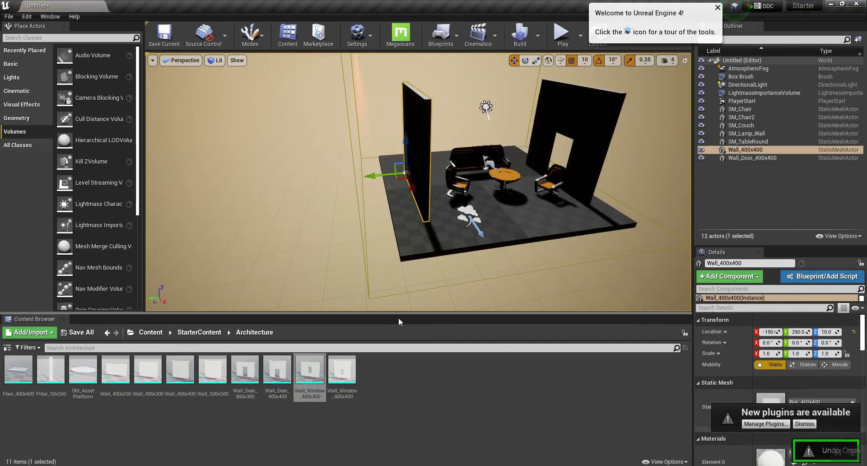
left_click_drag(342, 369, 508, 202)
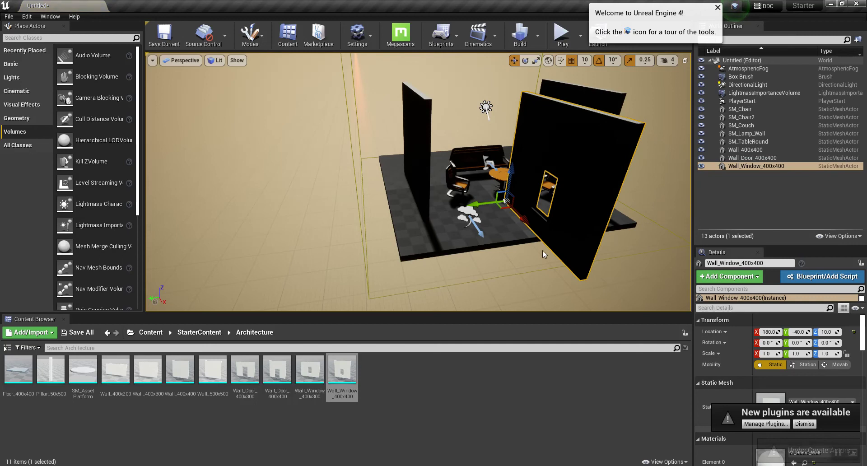
Rotate the window wall 90 degrees
key("e")
mouse_move(519, 231)
left_mouse_down()
mouse_move(556, 217)
mouse_move(548, 211)
left_mouse_up()
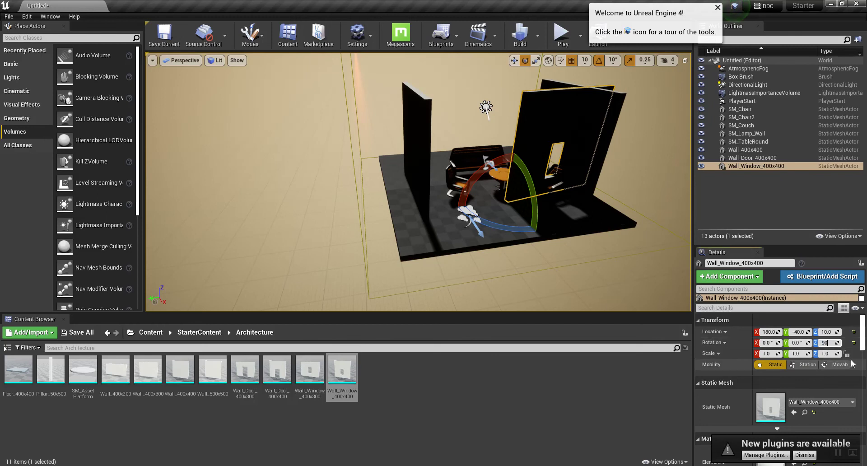
key("Return")
type("w")
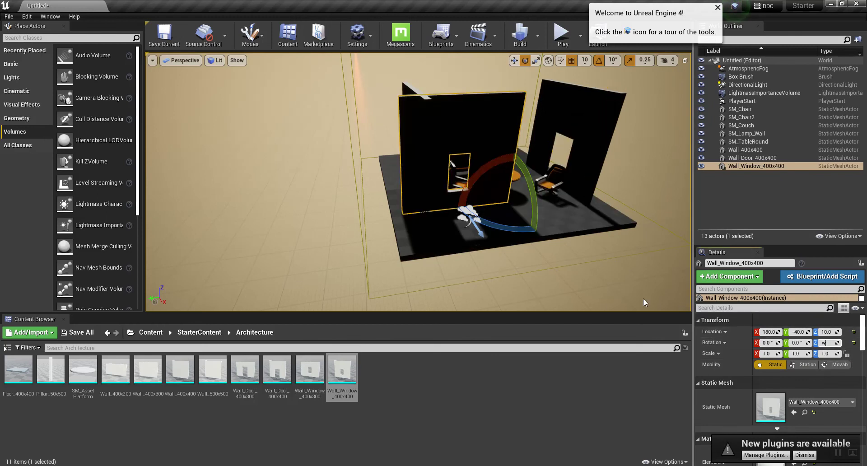
left_click(401, 402)
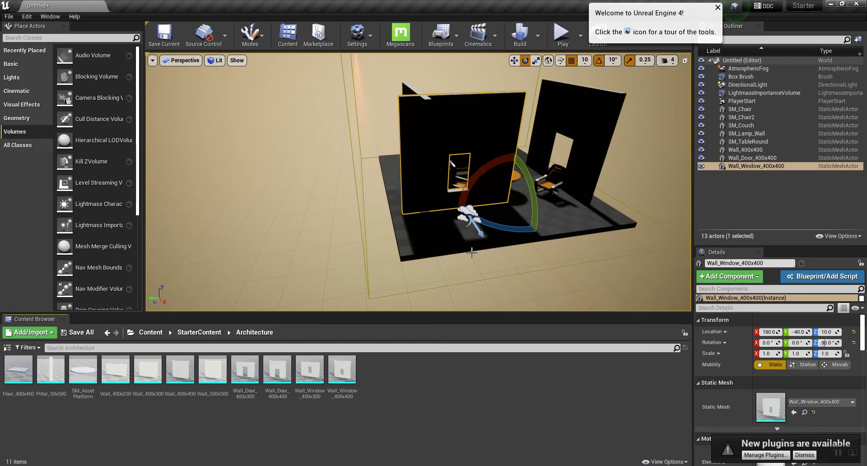
left_click_drag(480, 234, 480, 225)
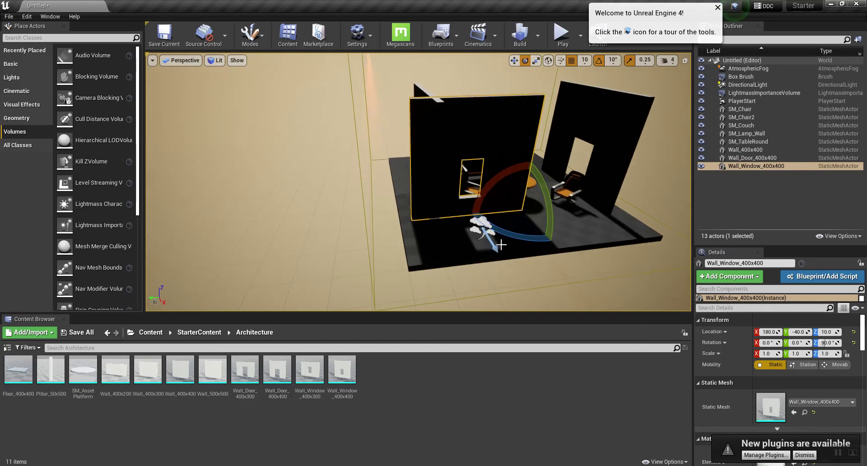
Slide the window wall to the room's far side and widen it to X scale 1.75
left_click(761, 164)
key("w")
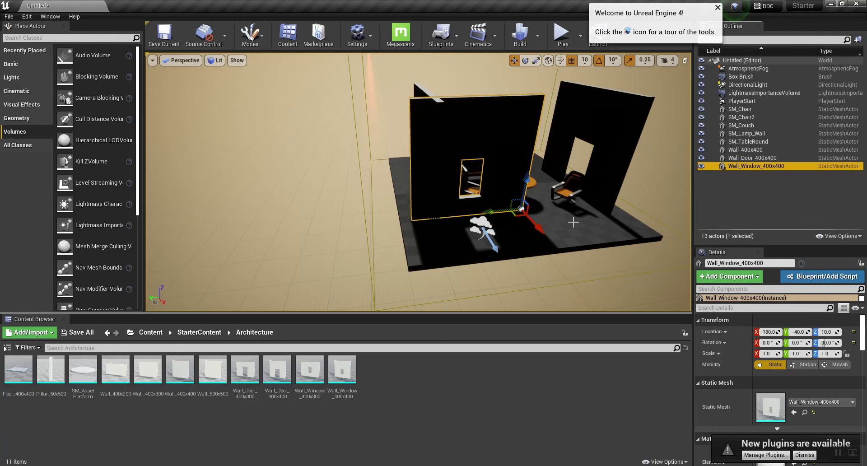
mouse_move(540, 229)
left_mouse_down()
mouse_move(484, 177)
mouse_move(505, 170)
left_mouse_up()
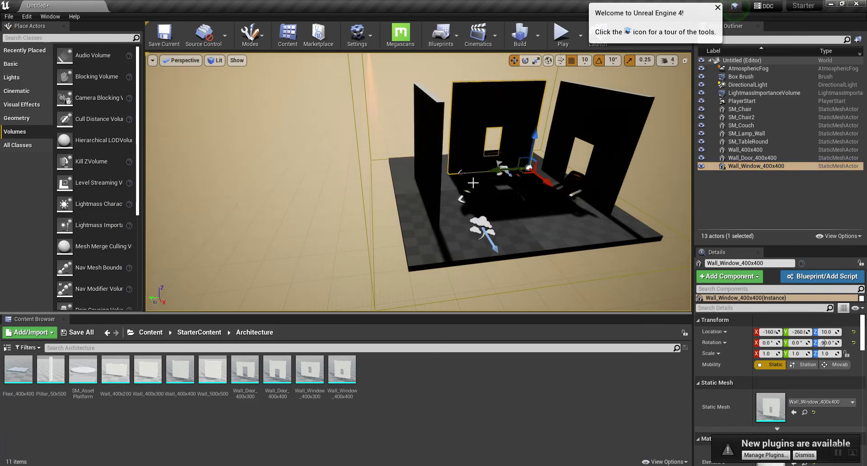
key("r")
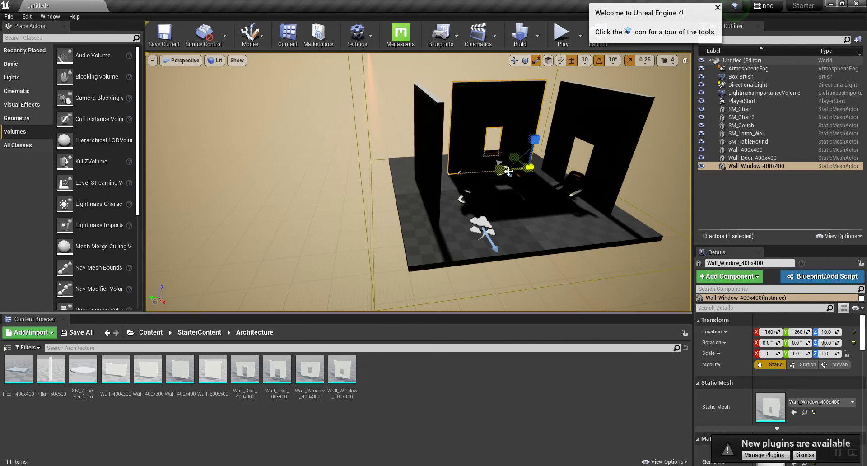
left_click_drag(504, 169, 505, 174)
key("w")
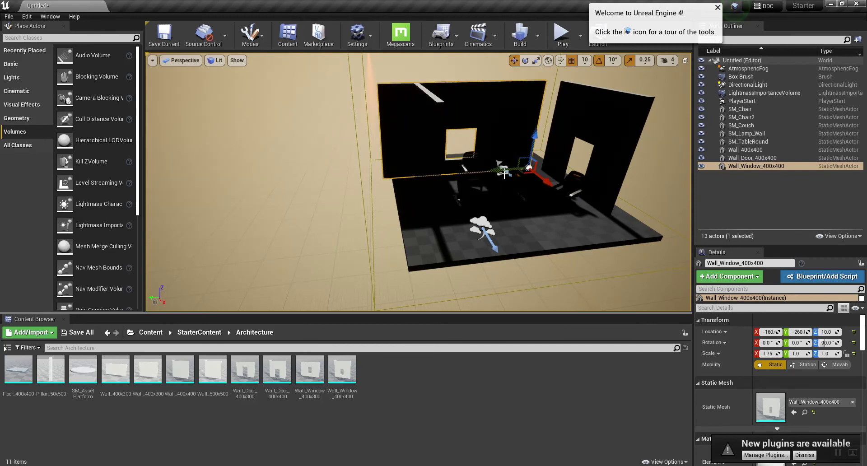
left_click_drag(502, 171, 534, 169)
Nudge the plain Wall_400x400 slightly inward
key("f")
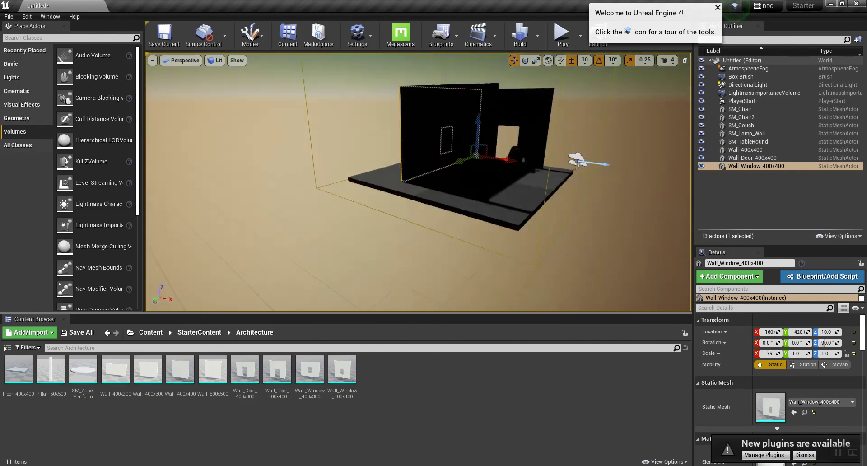
left_click(413, 147)
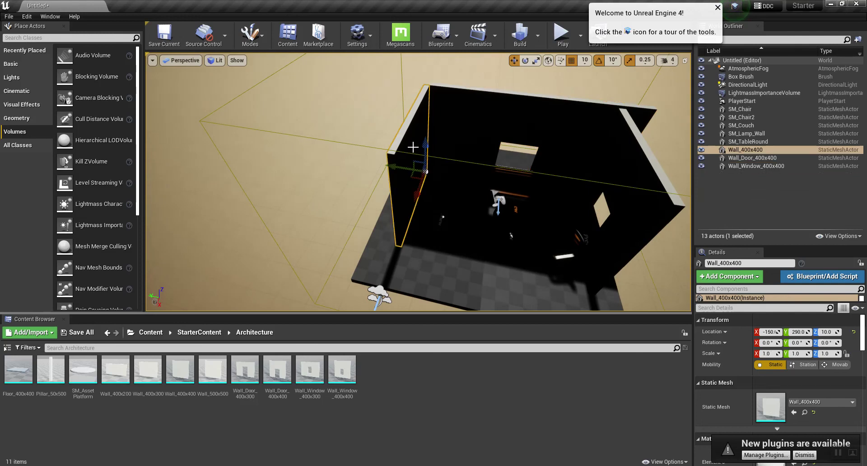
left_click_drag(426, 168, 410, 170)
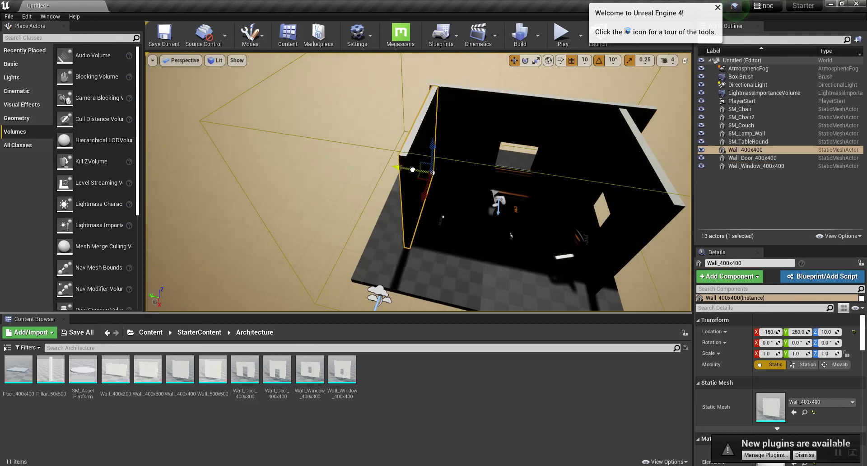
Move the door wall out to Y -410 and add a Floor_400x400 slab to the level
left_click(669, 182)
key("f")
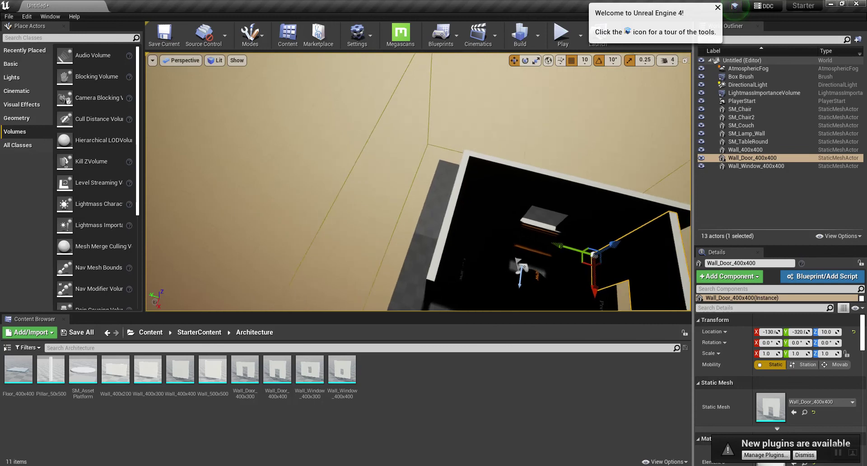
scroll(572, 236, "down", 5)
scroll(572, 236, "down", 3)
scroll(572, 239, "down", 3)
middle_click_drag(470, 212, 470, 188)
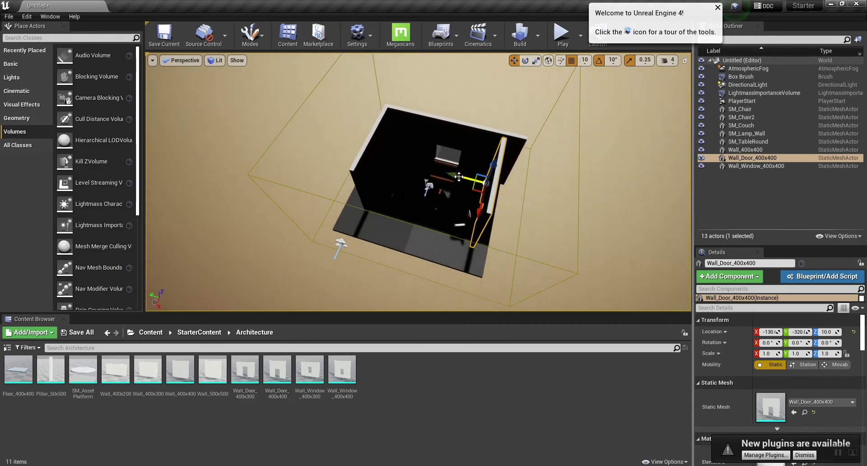
left_click_drag(459, 176, 478, 186)
right_click_drag(478, 185, 478, 163)
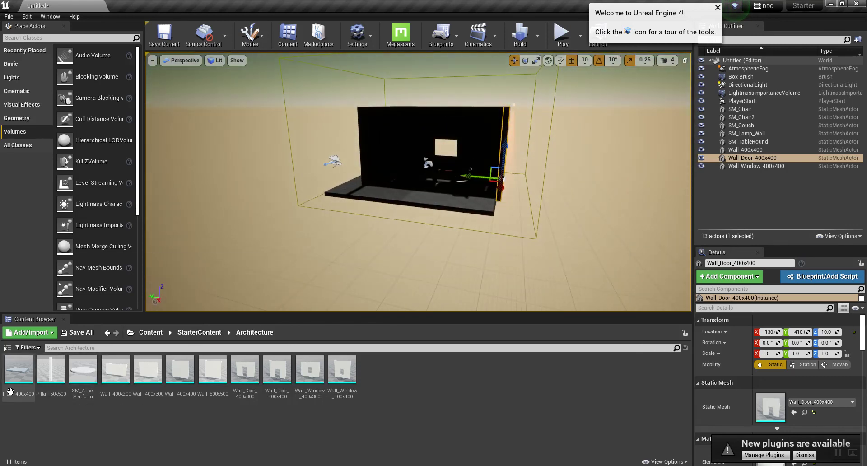
mouse_move(18, 371)
left_mouse_down()
mouse_move(439, 273)
mouse_move(497, 204)
mouse_move(497, 90)
left_mouse_up()
Lift the Floor_400x400 slab high and slide it over the top of the walls
right_click_drag(497, 91, 474, 142)
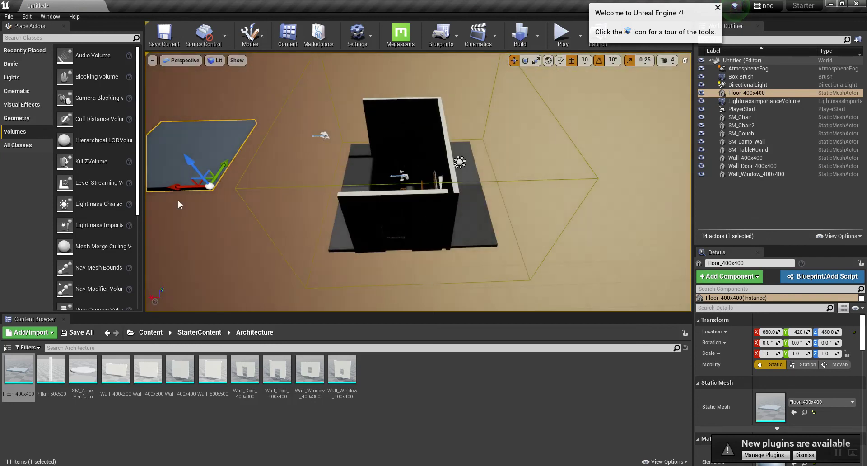
left_click_drag(176, 184, 413, 183)
right_click_drag(412, 181, 408, 125)
mouse_move(510, 141)
left_mouse_down()
mouse_move(482, 156)
mouse_move(433, 127)
left_mouse_up()
Scale the slab to 1.5 by 2.0 and shift it along Y to cover the room
key("r")
key("w")
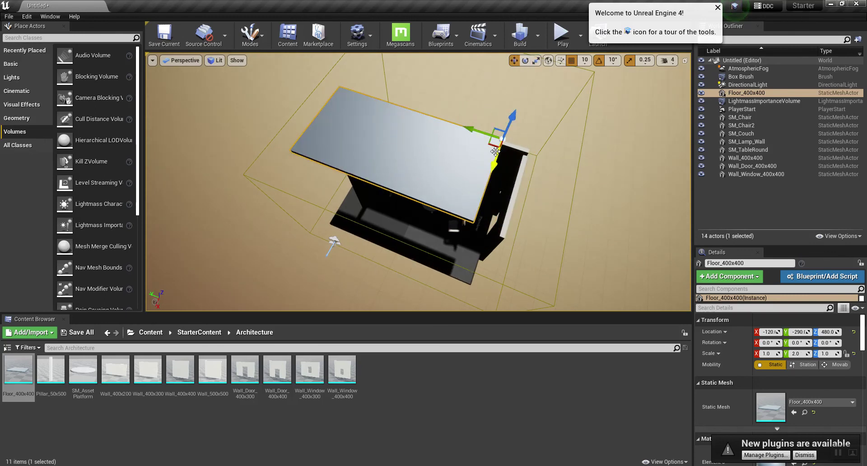
key("r")
mouse_move(496, 161)
left_mouse_down()
mouse_move(490, 180)
mouse_move(479, 136)
left_mouse_up()
key("w")
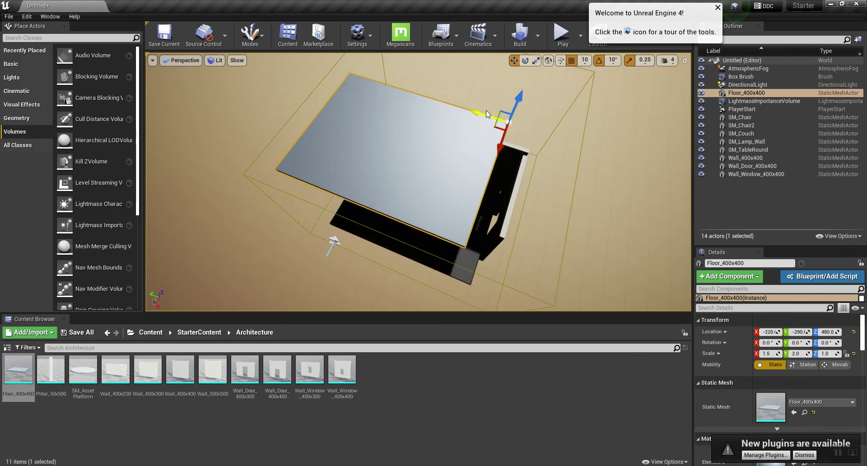
left_click_drag(452, 105, 484, 93)
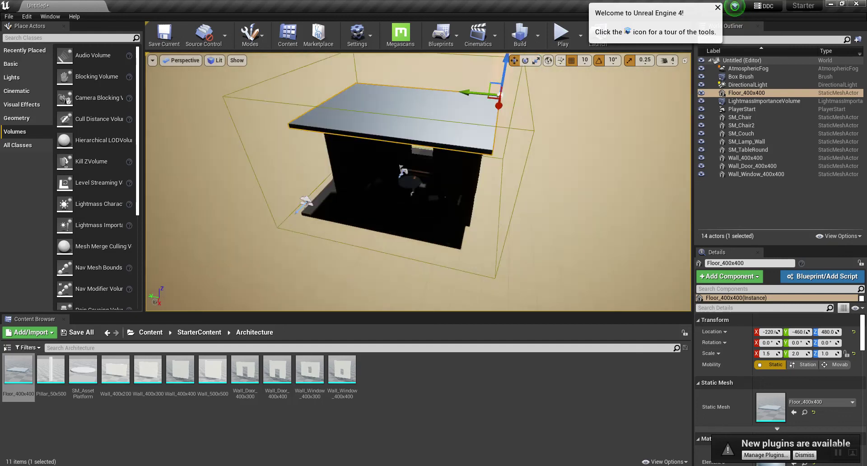
Lower the roof slab onto the wall tops at Z 420
right_click_drag(452, 149, 451, 126)
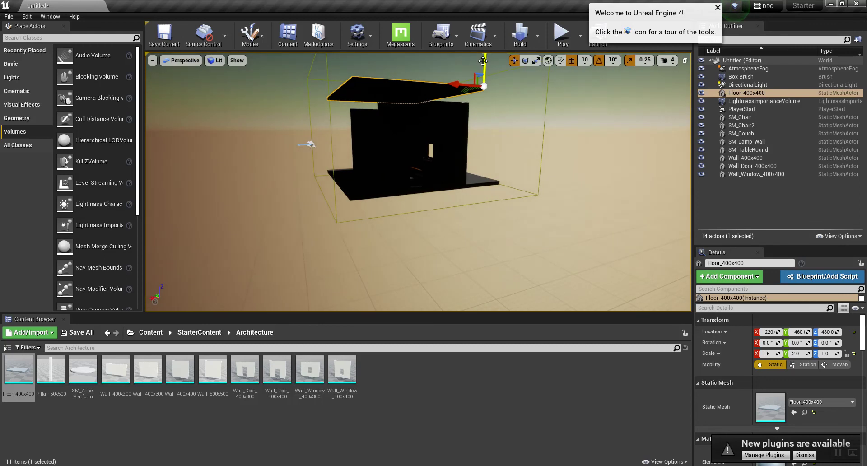
left_click_drag(487, 61, 488, 86)
left_click_drag(451, 135, 436, 104, "alt")
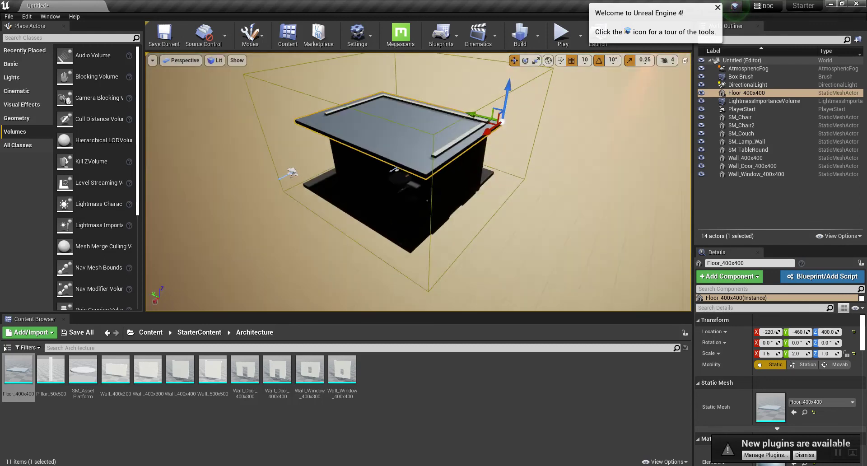
left_click_drag(511, 97, 509, 90)
left_click_drag(452, 135, 479, 113, "alt")
left_click(12, 79)
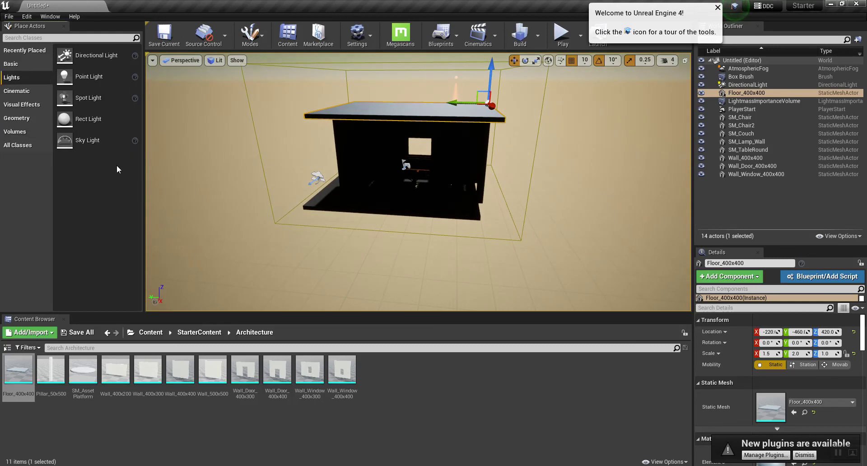
Place a point light inside the room and stretch the plain wall to close its gap
mouse_move(84, 76)
left_mouse_down()
mouse_move(431, 175)
mouse_move(401, 155)
mouse_move(403, 139)
mouse_move(396, 170)
left_mouse_up()
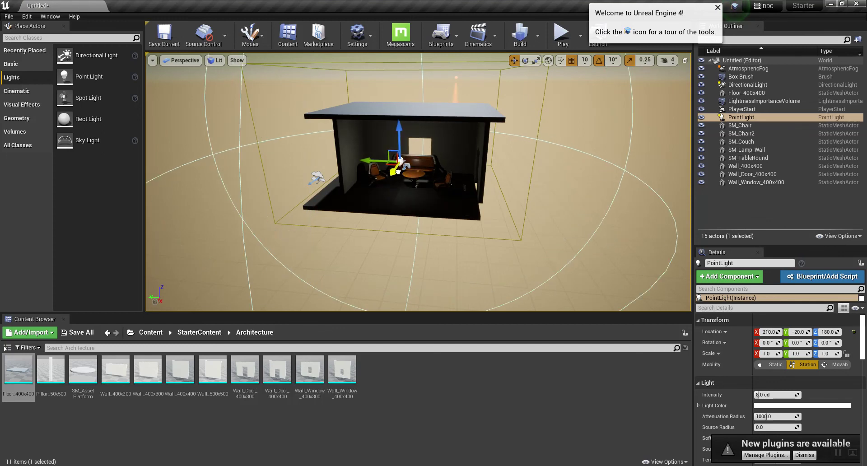
scroll(429, 215, "up", 8)
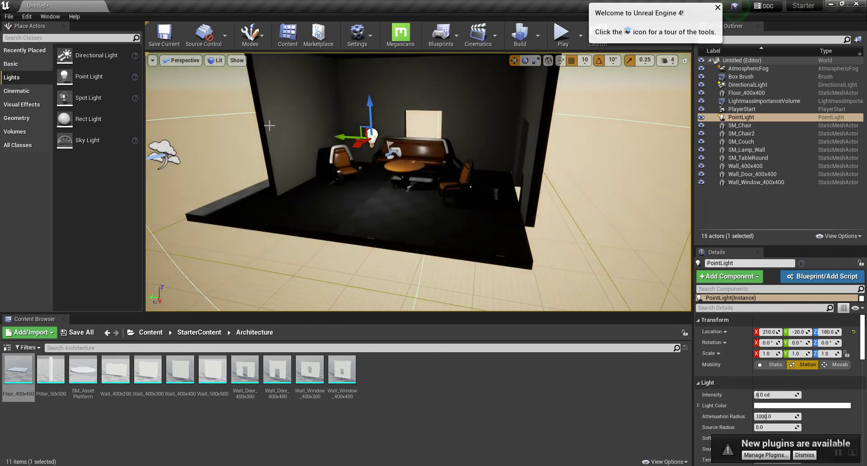
left_click(270, 126)
right_click_drag(278, 205, 278, 205)
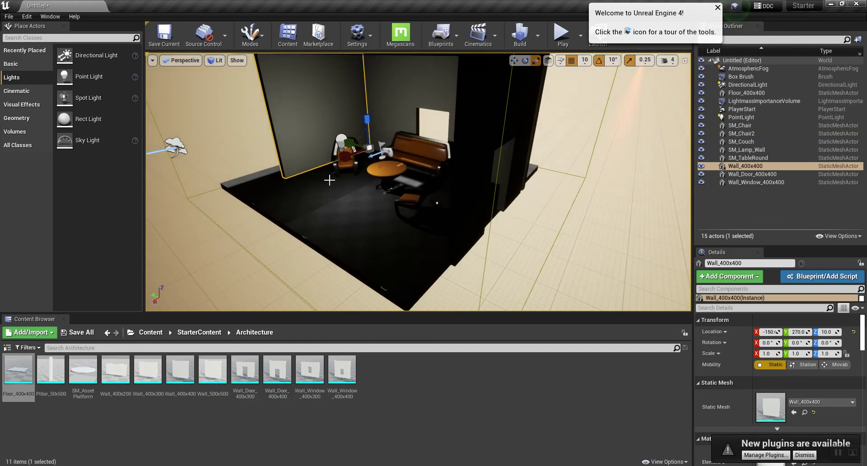
mouse_move(341, 159)
left_mouse_down()
mouse_move(325, 168)
mouse_move(336, 164)
left_mouse_up()
Widen the door wall to 1.25 times and move the plain wall out to the room edge
left_click(494, 176)
left_click_drag(505, 207, 496, 208)
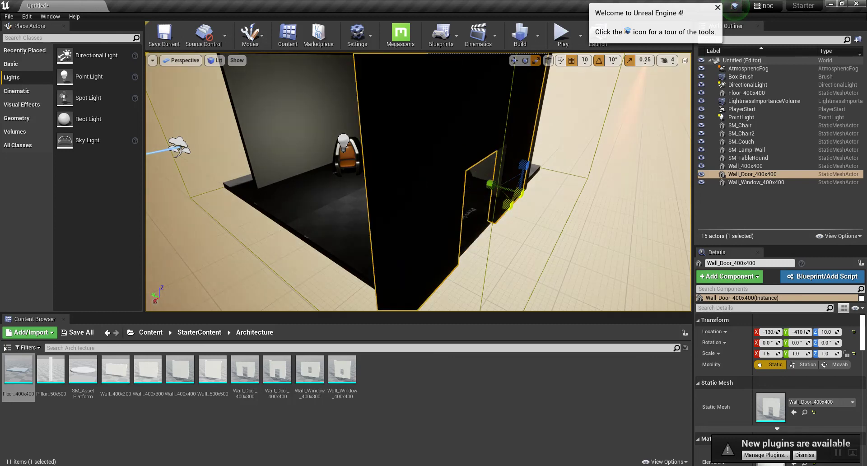
mouse_move(418, 180)
right_mouse_down()
mouse_move(343, 172)
mouse_move(339, 154)
right_mouse_up()
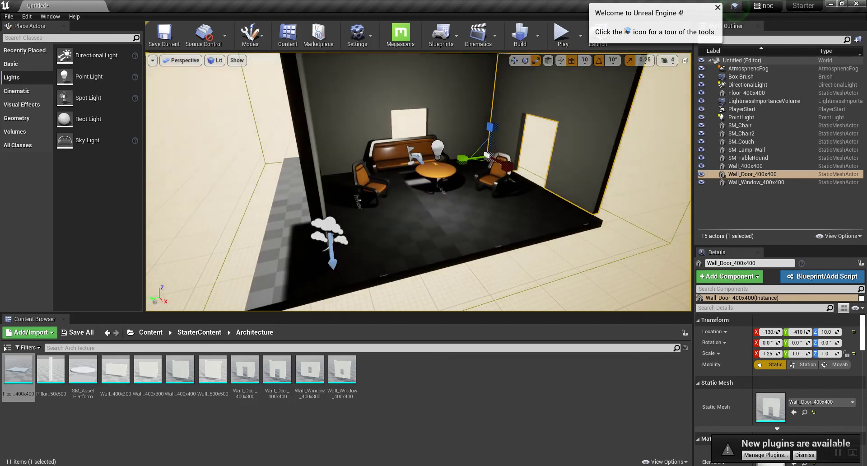
left_click(305, 159)
left_click_drag(285, 178, 243, 178)
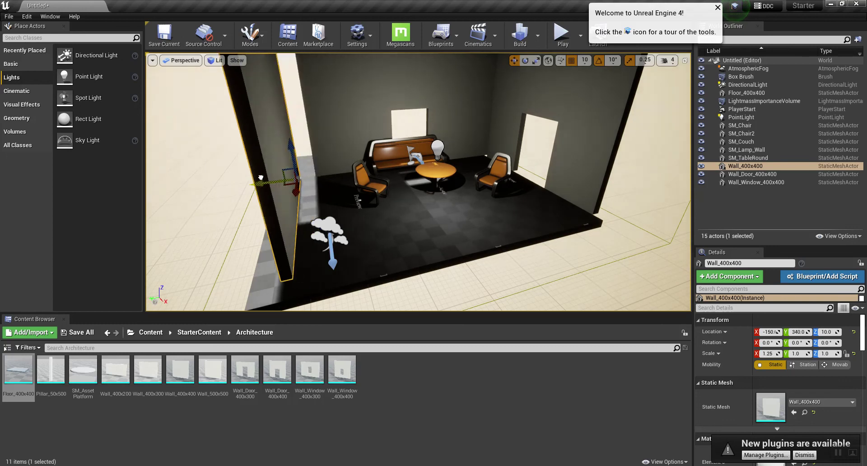
Widen the window wall to 2.25 times and slide the door wall to -130, -390, 10
left_click(351, 114)
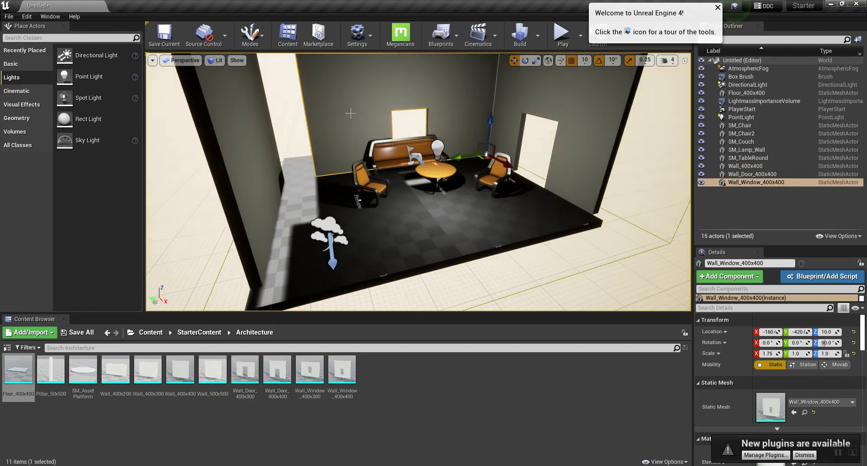
key("r")
left_click_drag(459, 157, 465, 156)
left_click_drag(523, 241, 549, 197, "alt")
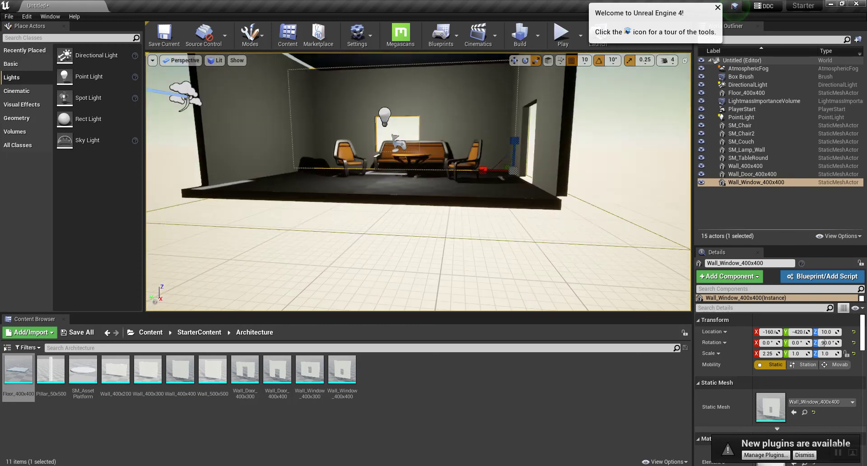
left_click(551, 197)
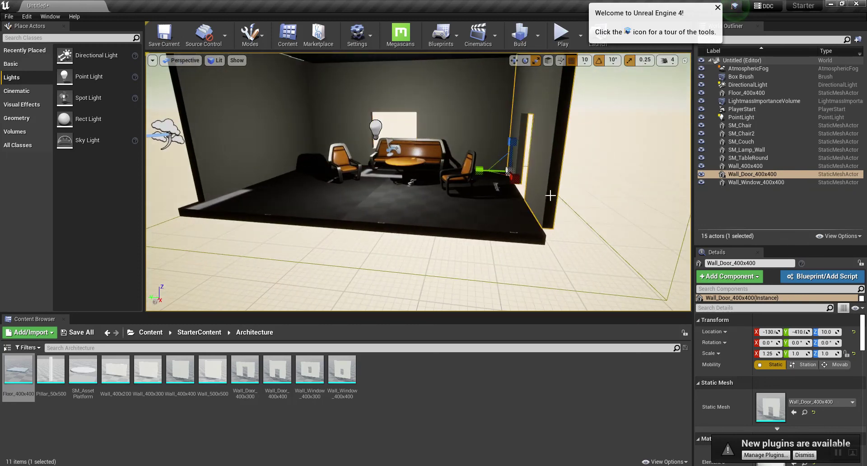
left_click_drag(483, 172, 524, 219)
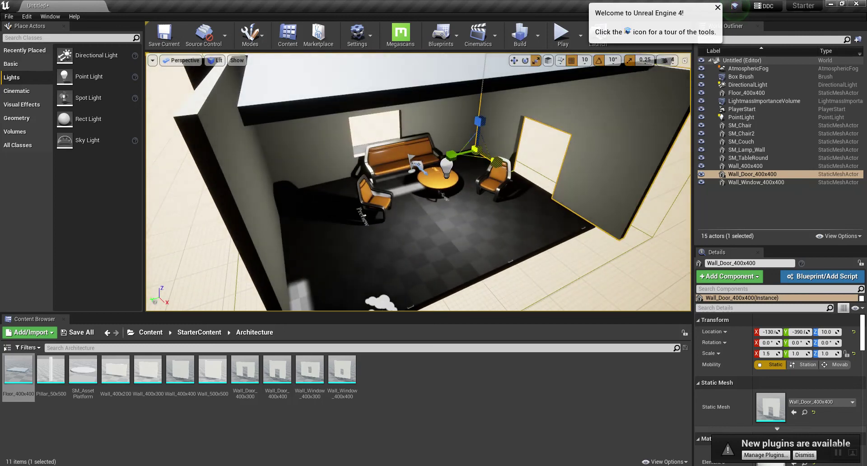
mouse_move(422, 233)
left_mouse_down("alt")
mouse_move(425, 212)
mouse_move(424, 235)
left_mouse_up("alt")
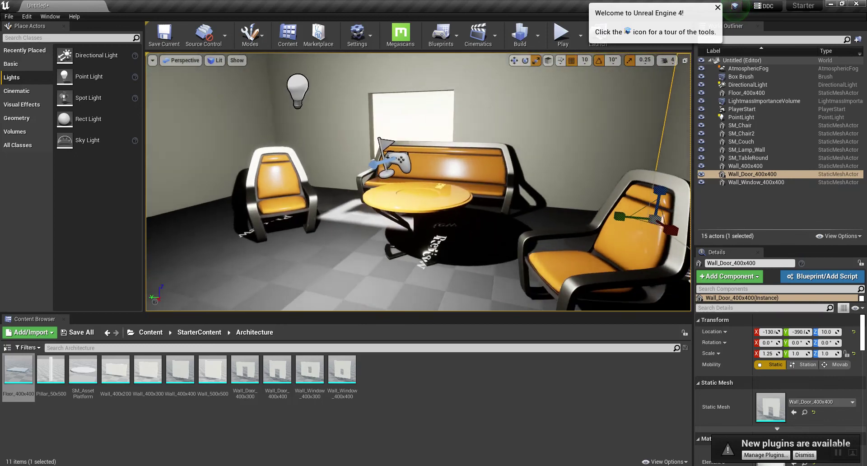
left_click_drag(475, 79, 475, 63)
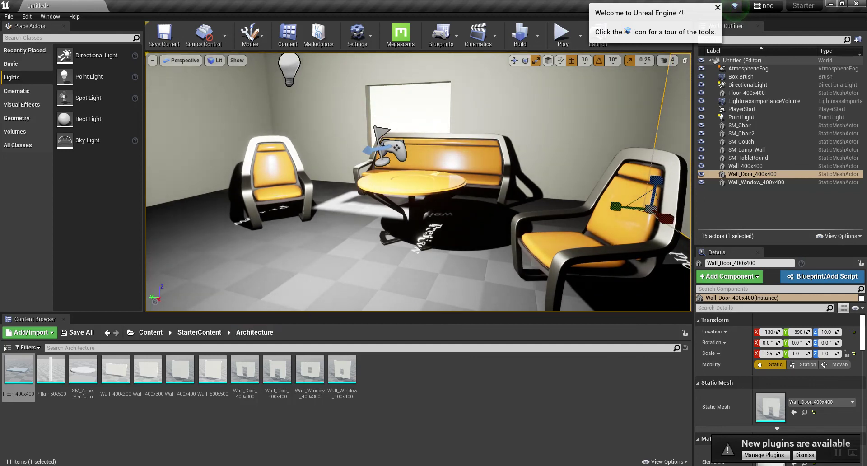
key("alt+Tab")
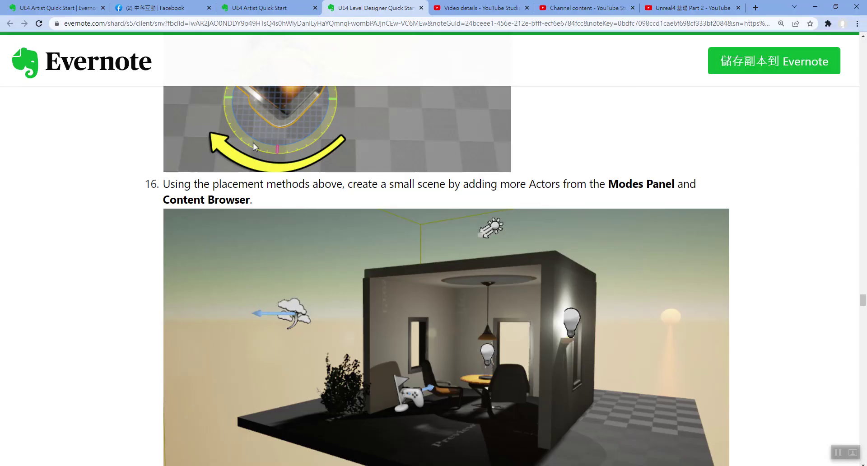